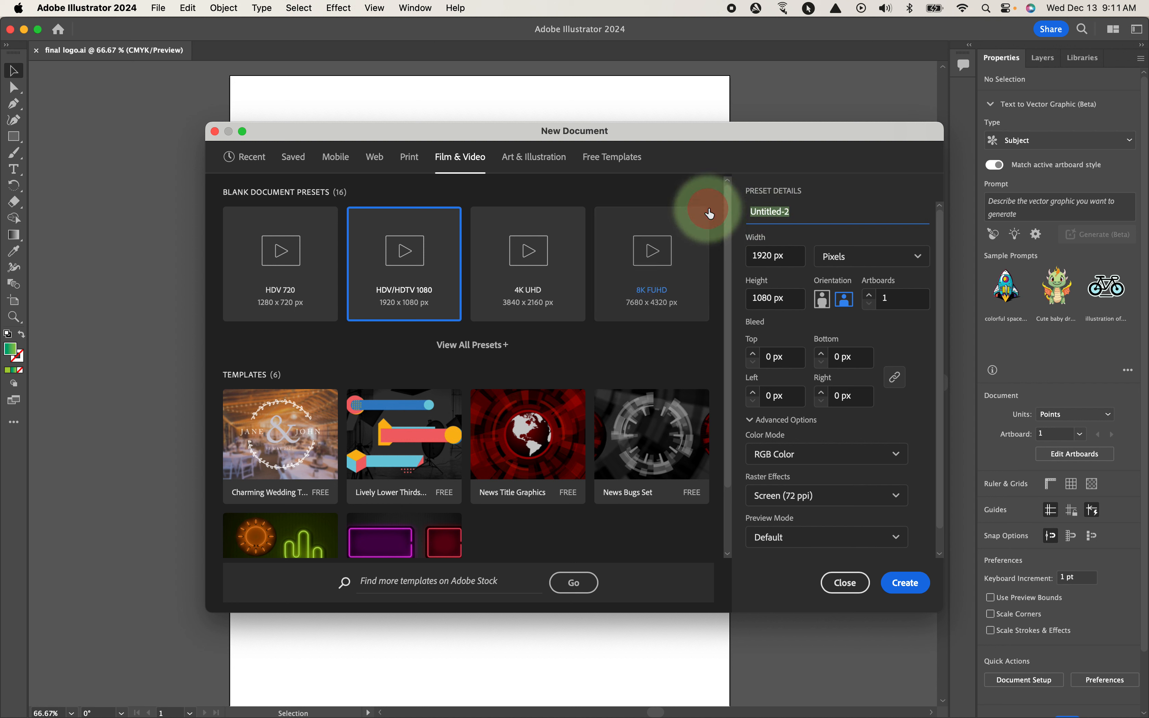
- Create a new 1920 × 1080 px RGB document named Layered Logo
text(Layered Logo)
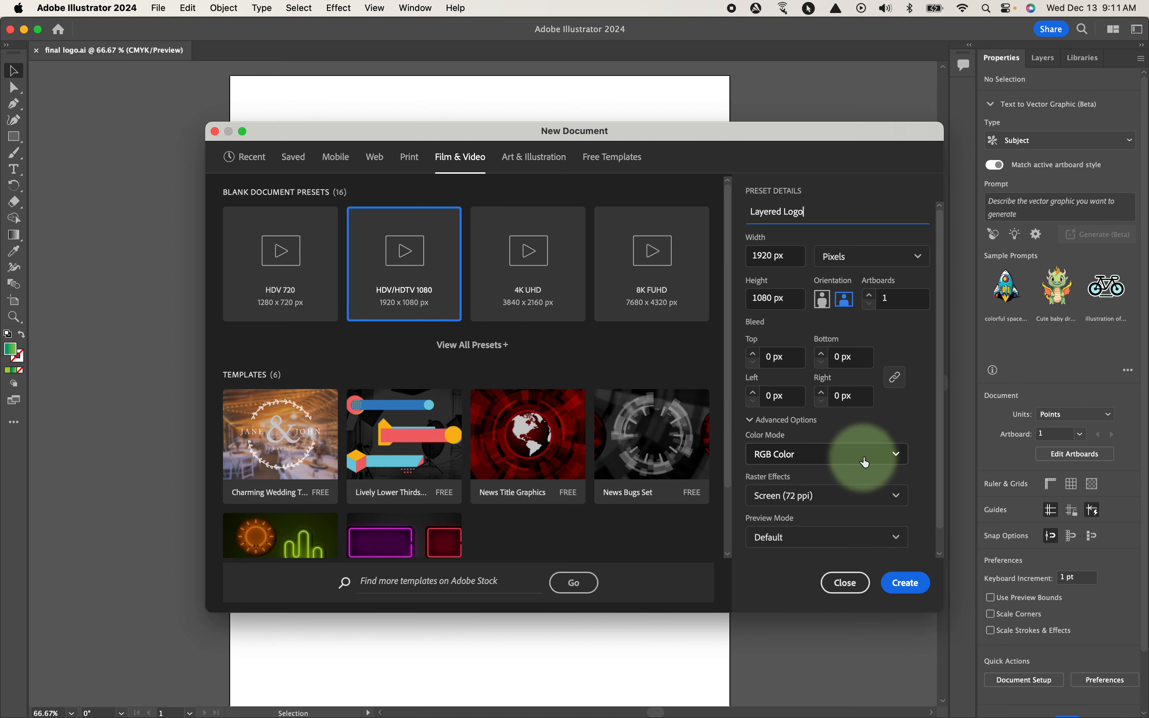
click(905, 583)
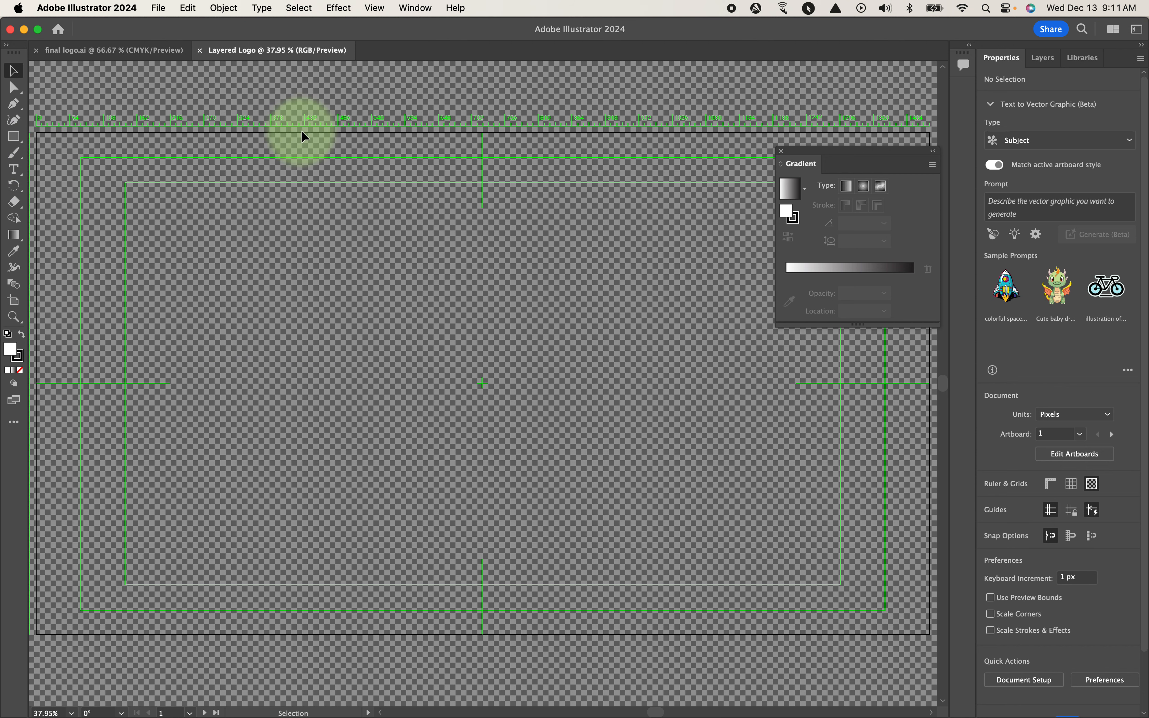
- Copy the complete Big Ups logo artwork from final logo.ai and paste it into the Layered Logo document
click(121, 50)
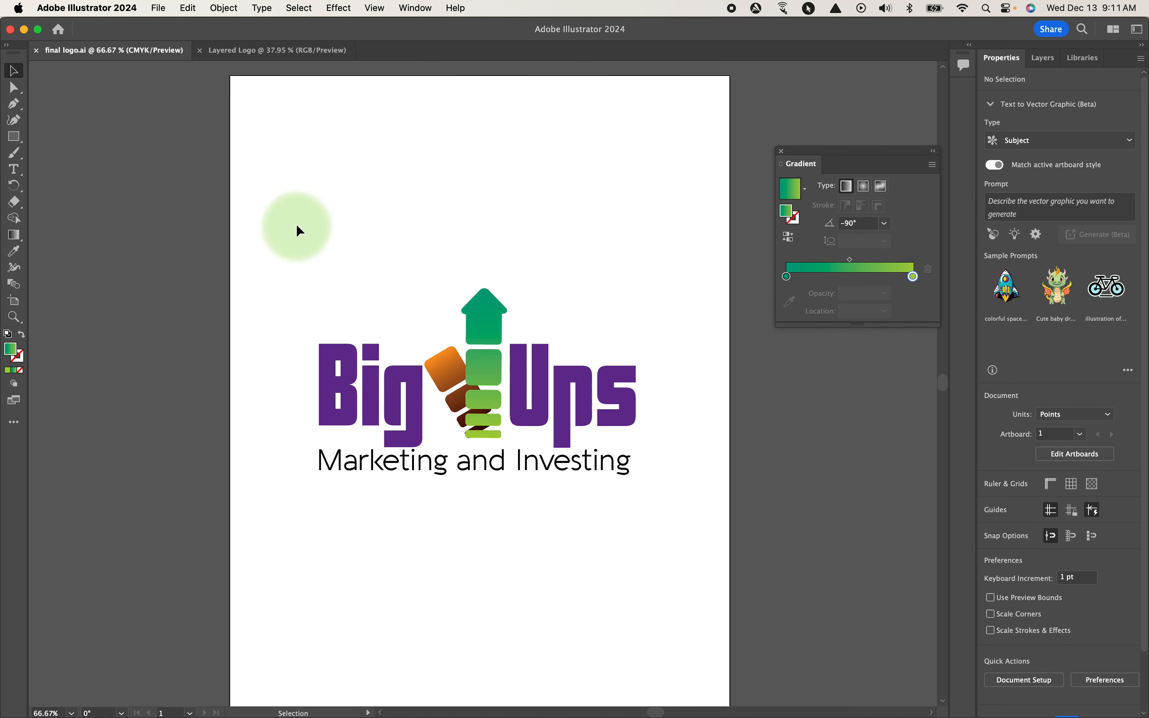
drag(293, 206, 710, 572)
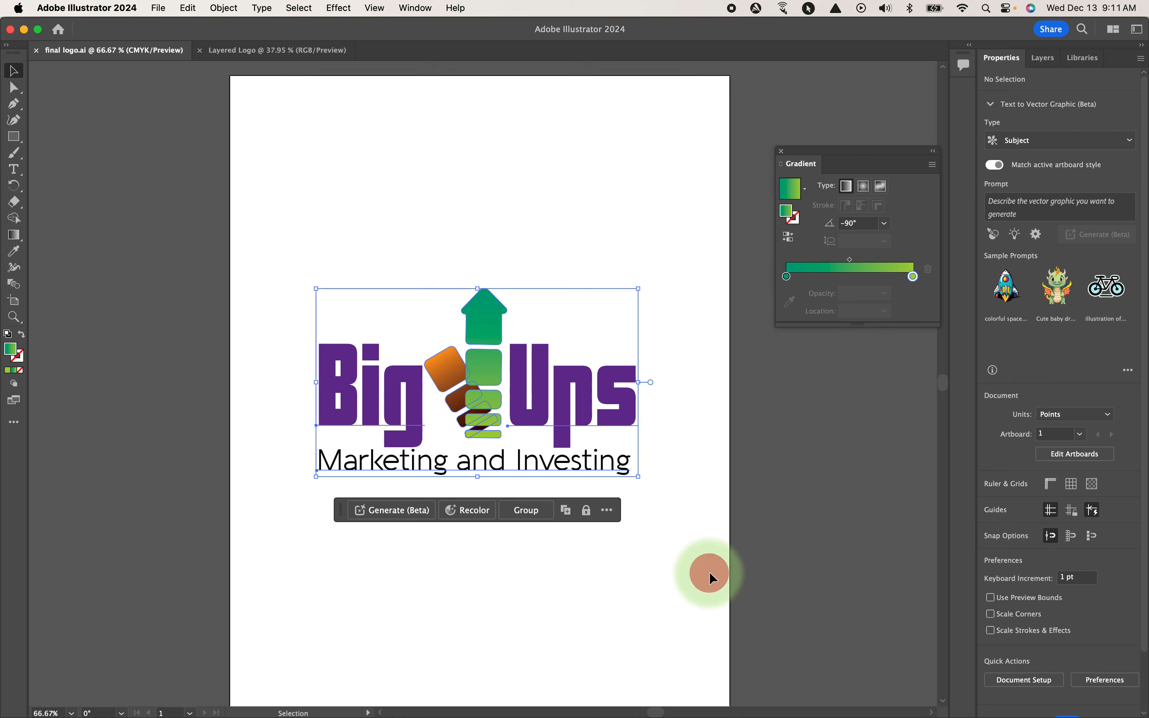
key(super)
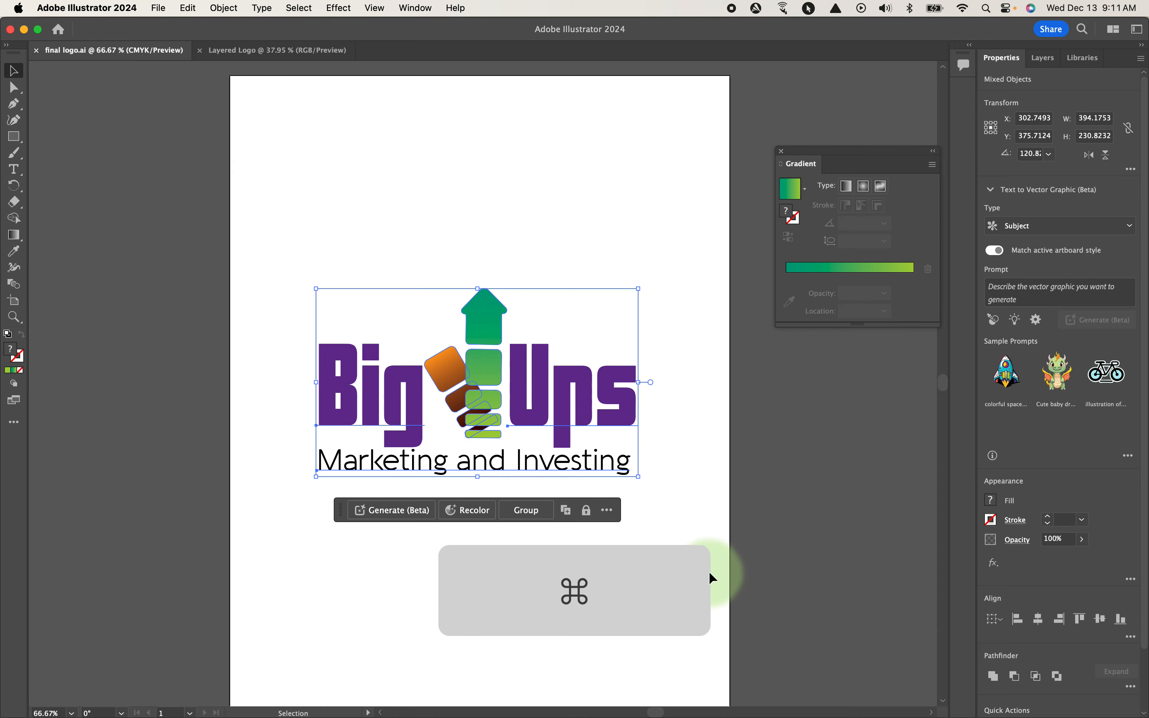
click(284, 53)
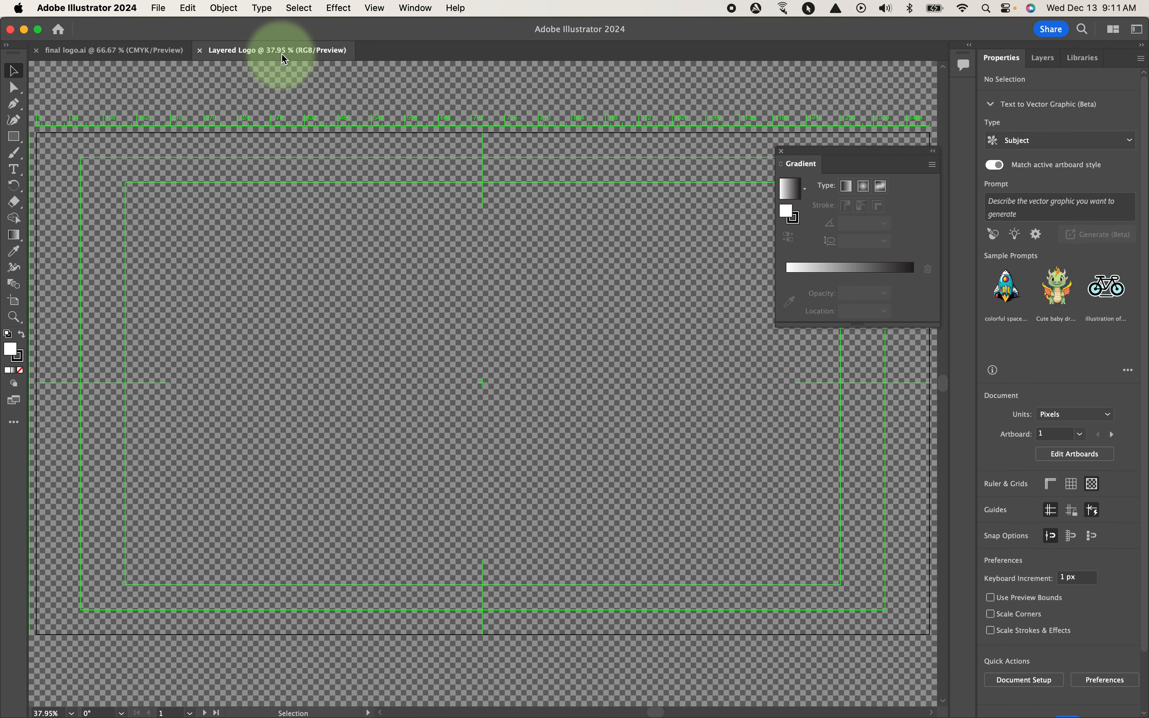
key(super+v)
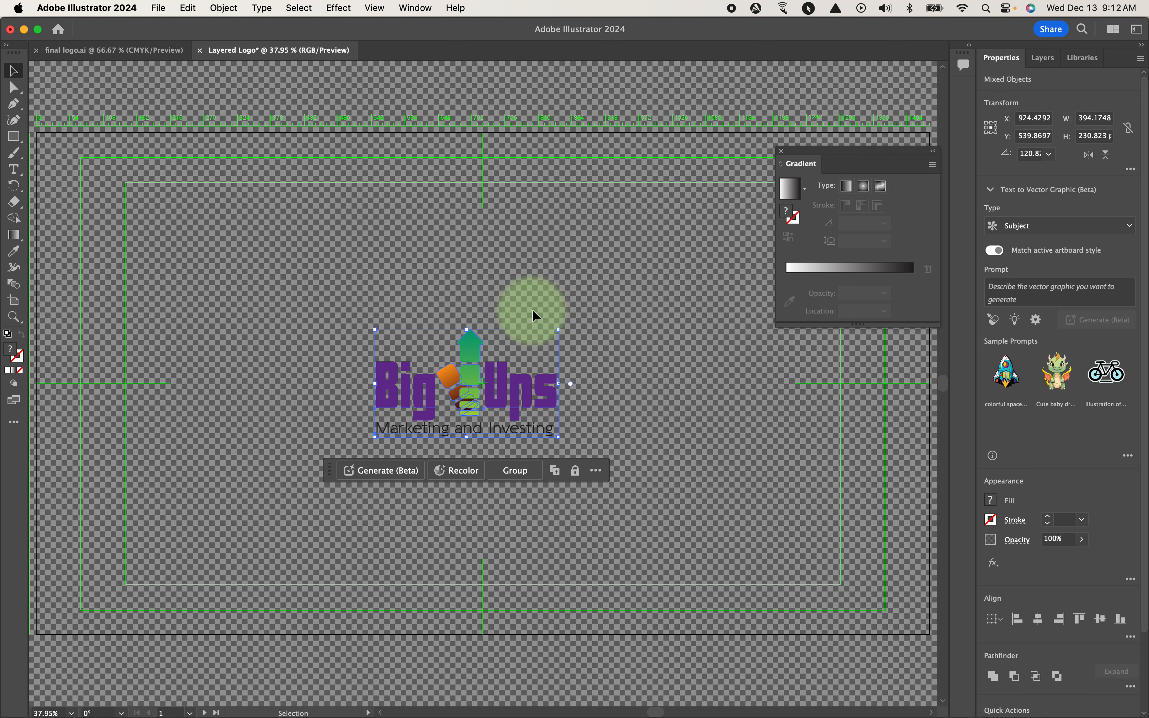
- Scale the pasted logo proportionally to about 800 px wide, position it near the artboard's centre and deselect it
key(shift)
drag(562, 331, 748, 201)
drag(568, 315, 493, 345)
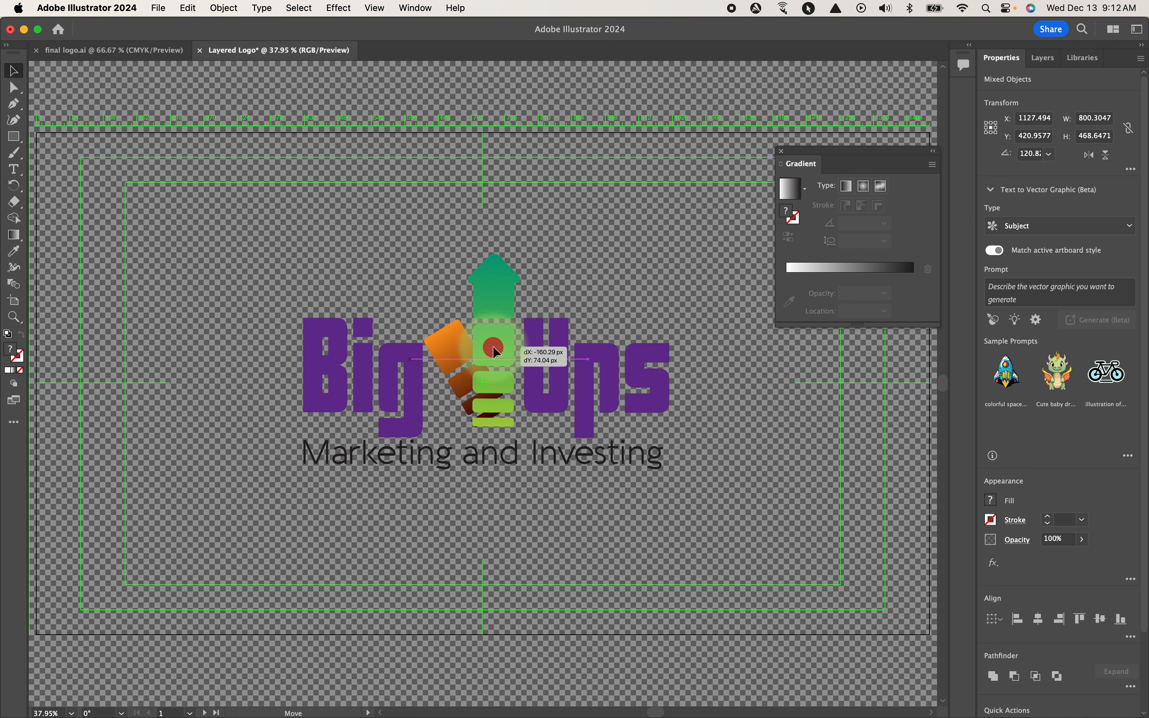
drag(493, 344, 493, 344)
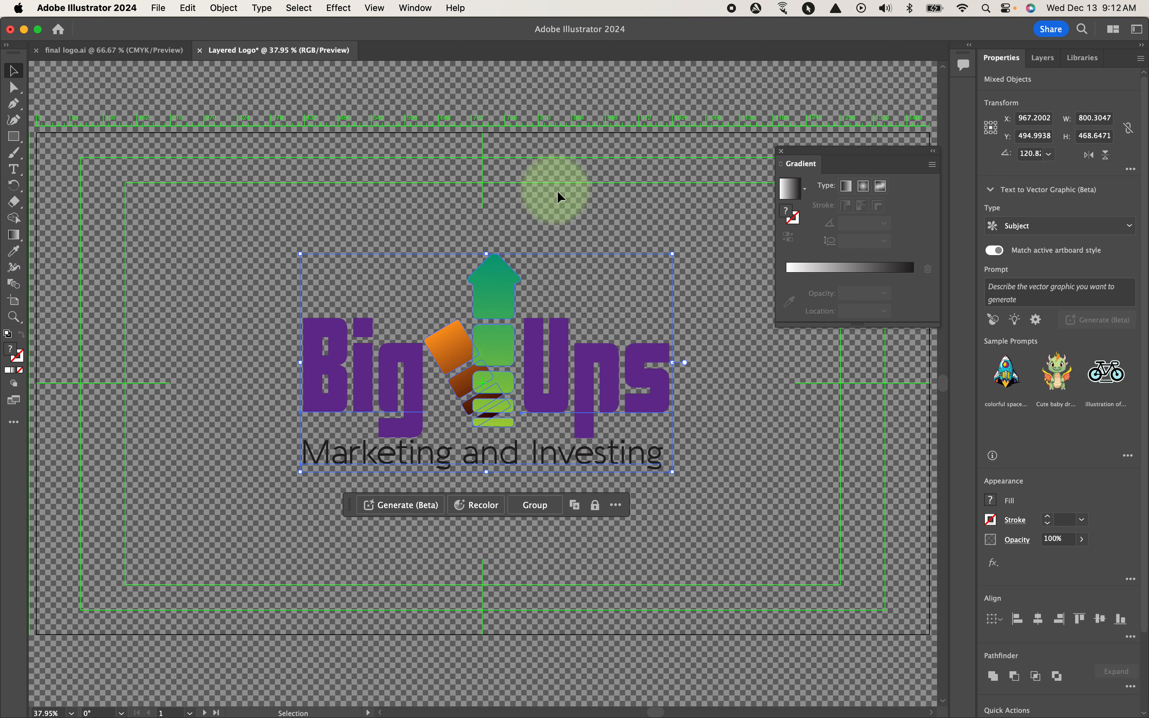
click(580, 196)
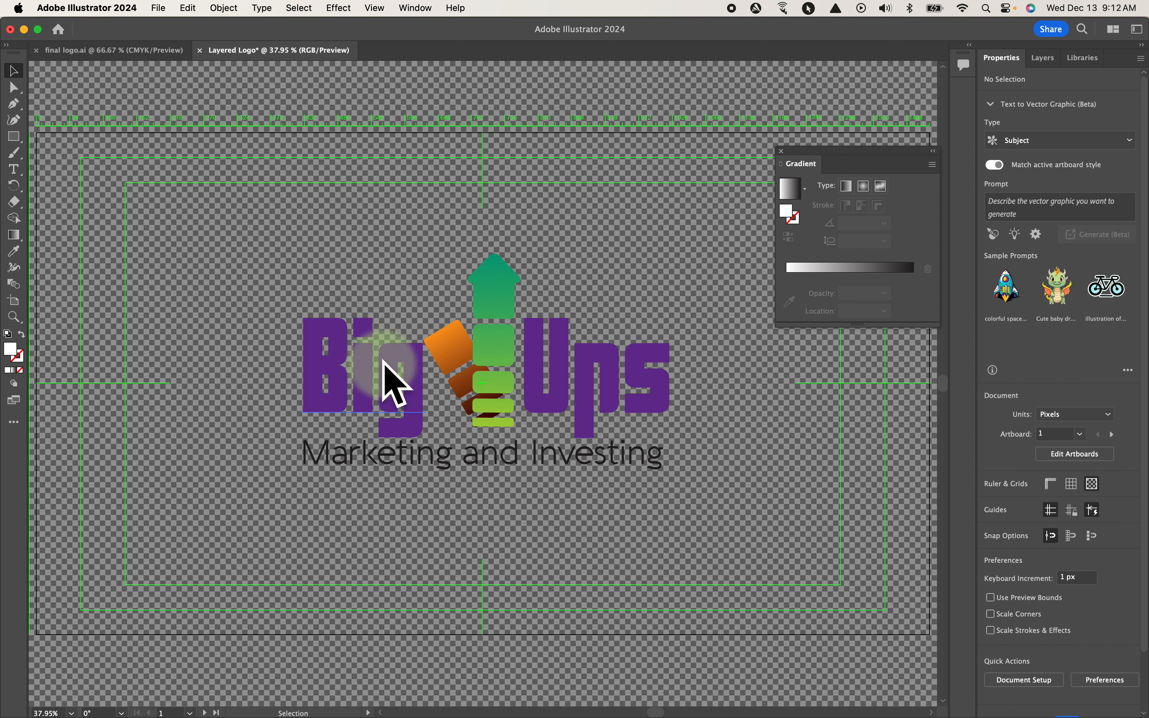
- Close the final logo.ai document and reset the Essentials workspace
click(119, 51)
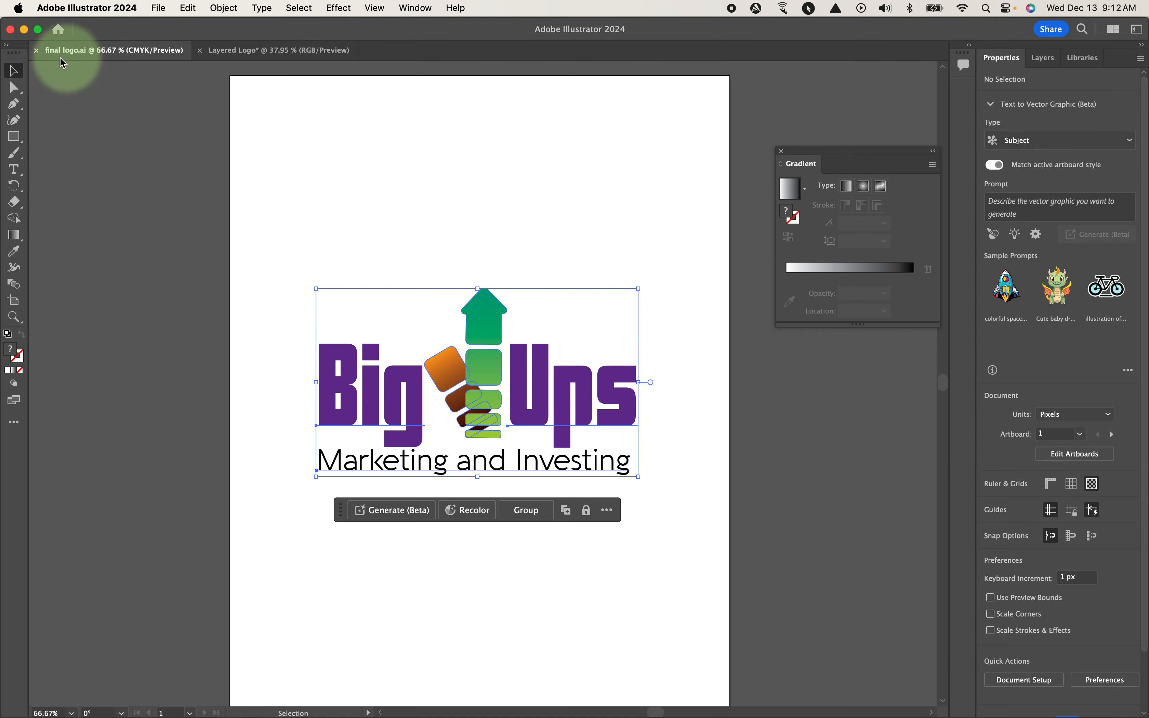
click(35, 51)
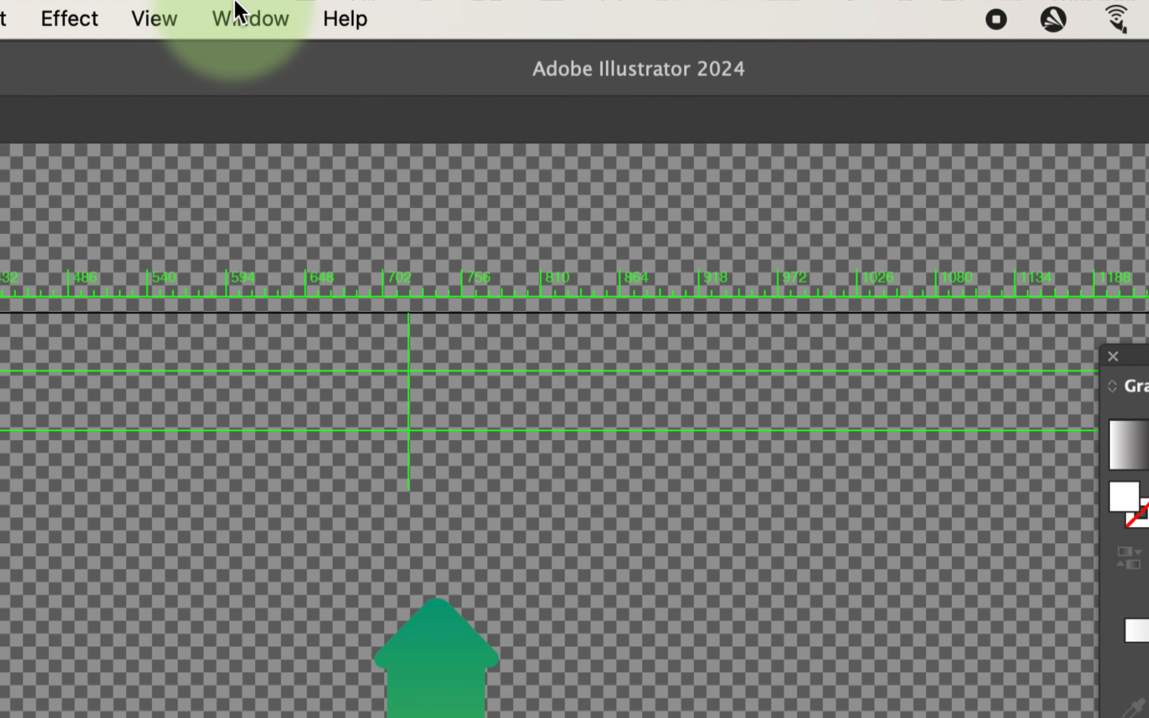
click(246, 17)
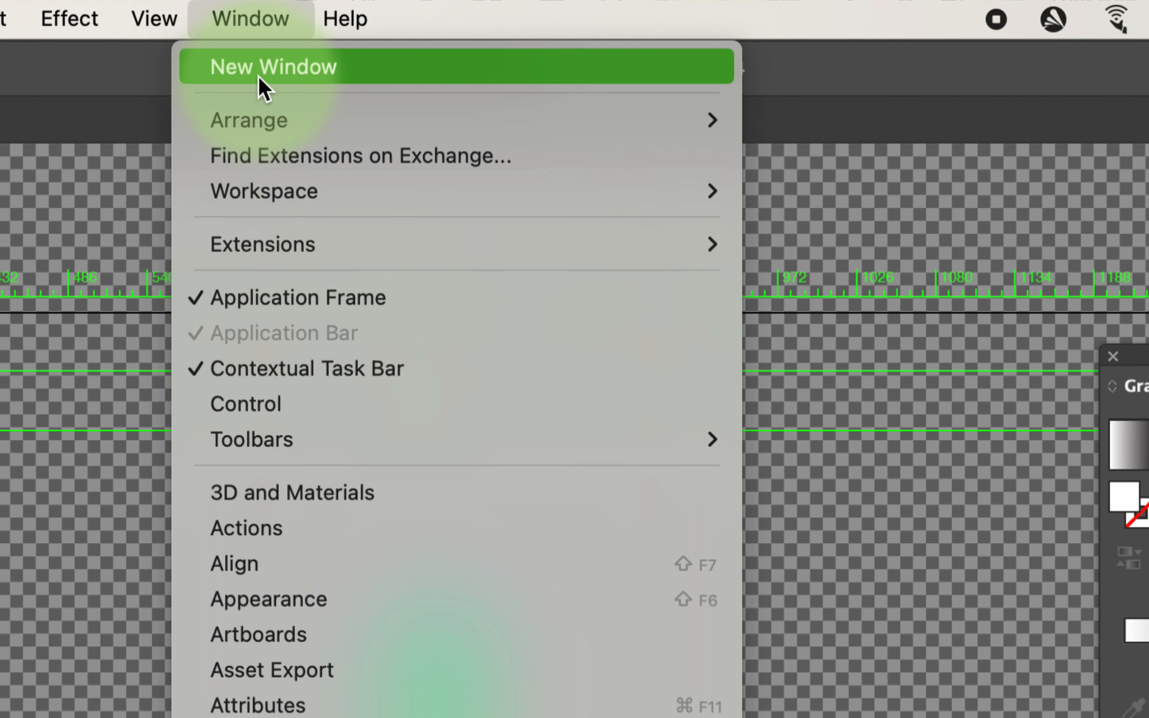
mouse_move(277, 193)
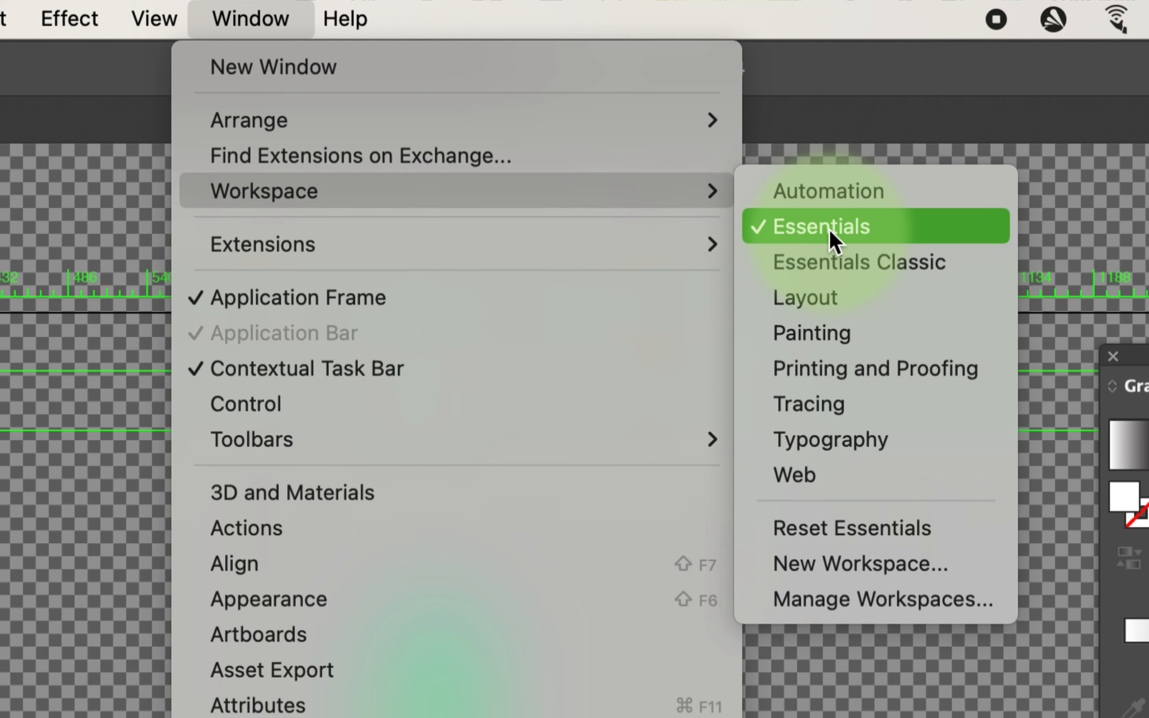
click(856, 525)
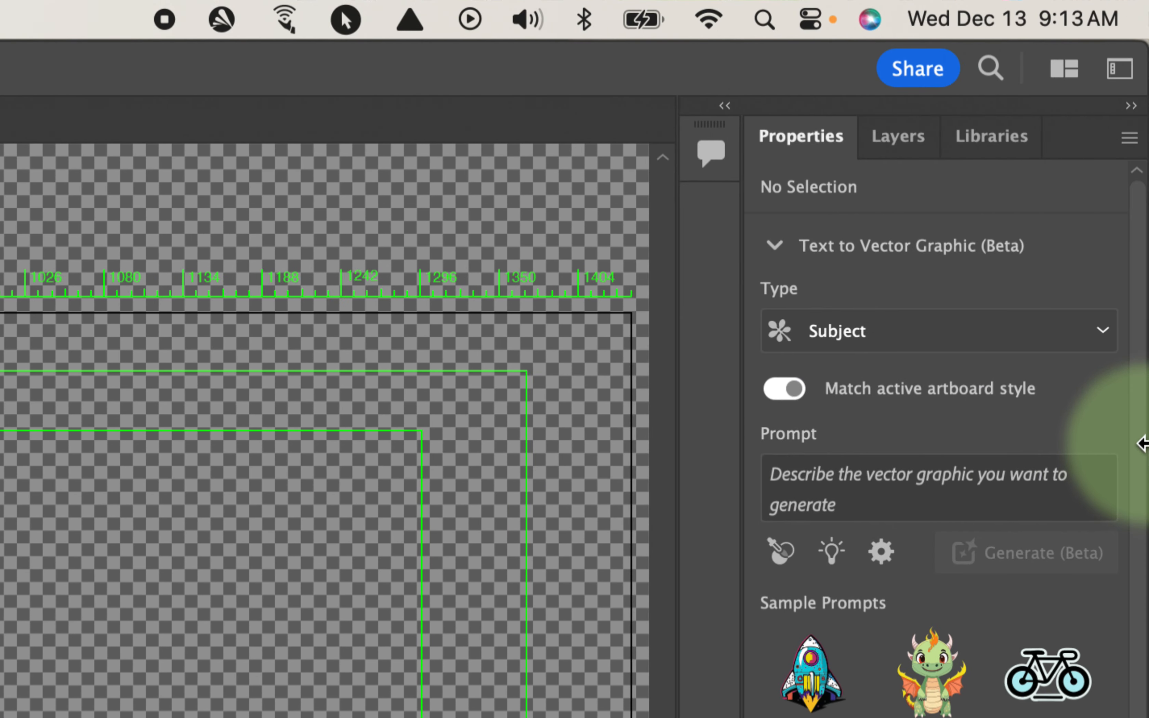
- Rename Layer 1 as Whole Logo
click(903, 138)
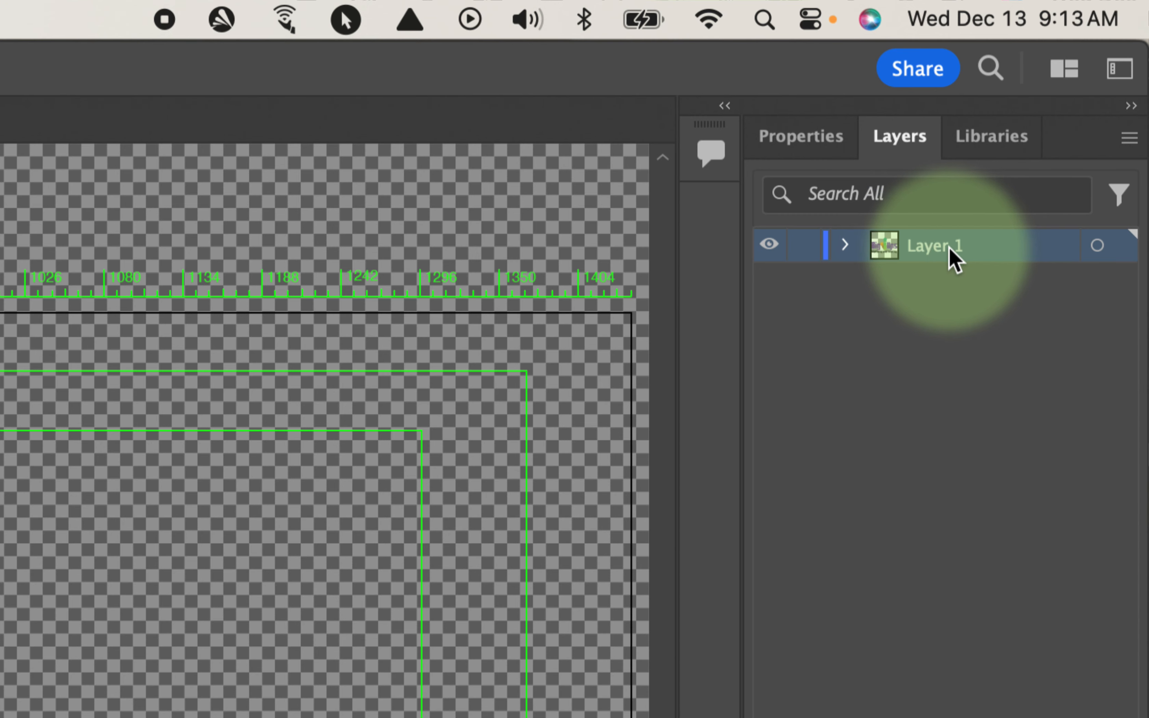
double_click(948, 257)
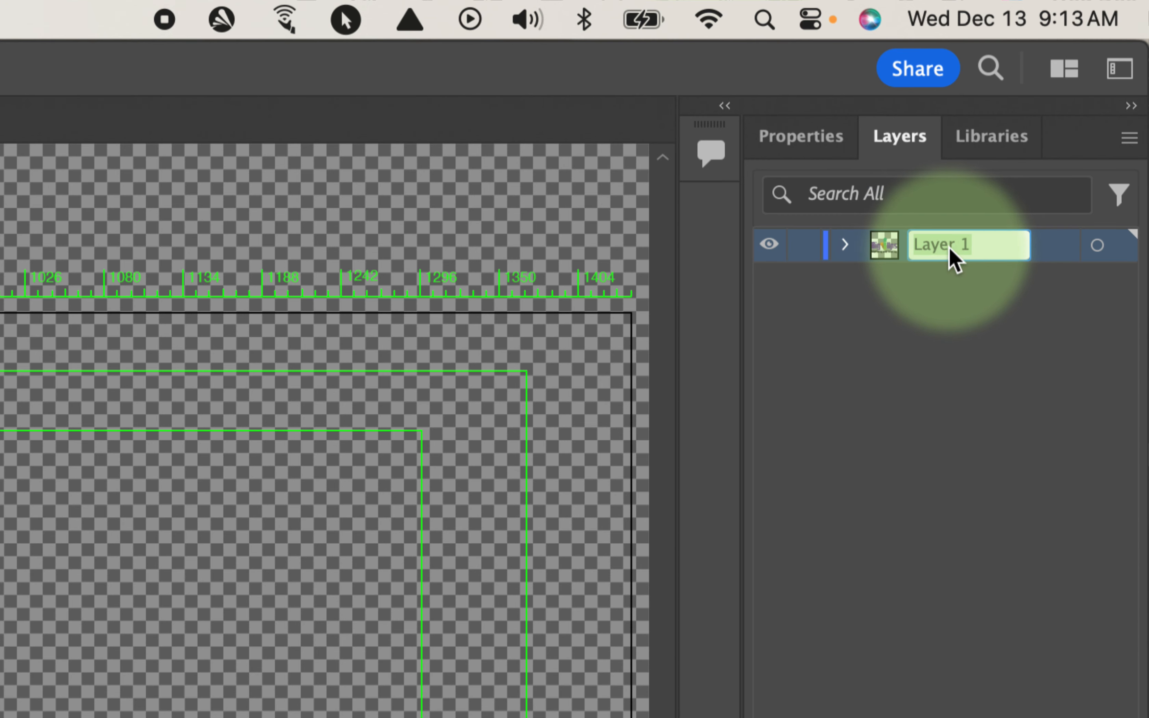
text(Whole Logo)
key(Return)
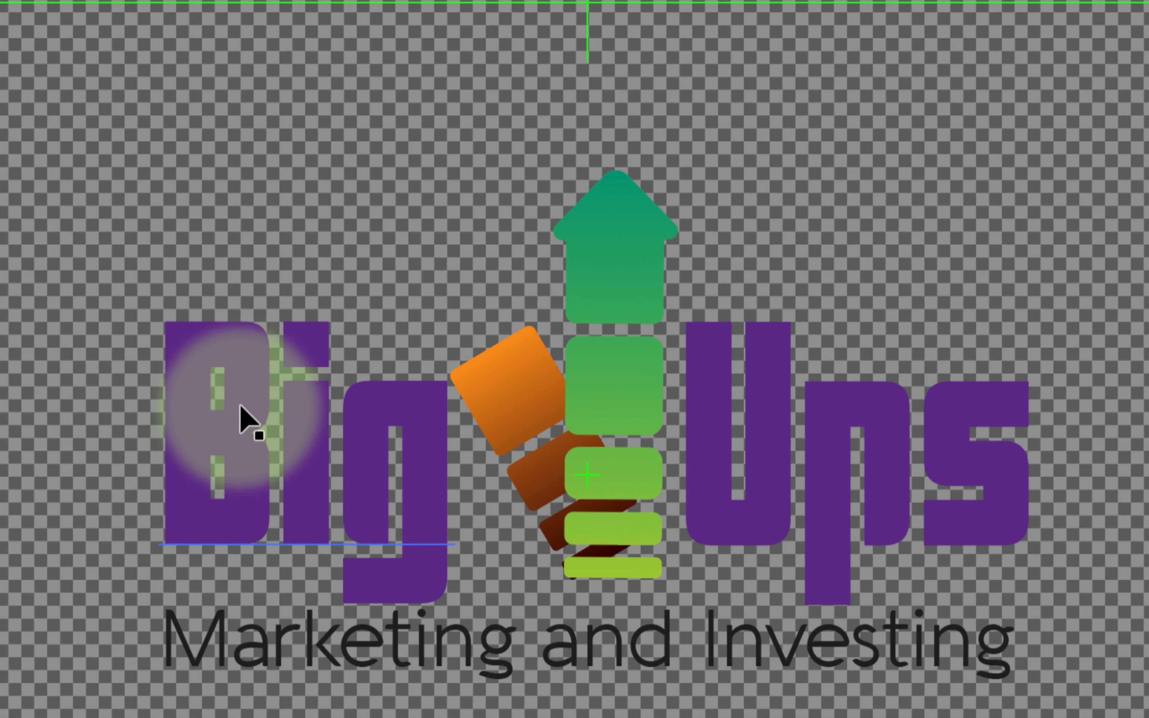
- Copy the word Big from the logo and add a new layer above Whole Logo
click(264, 471)
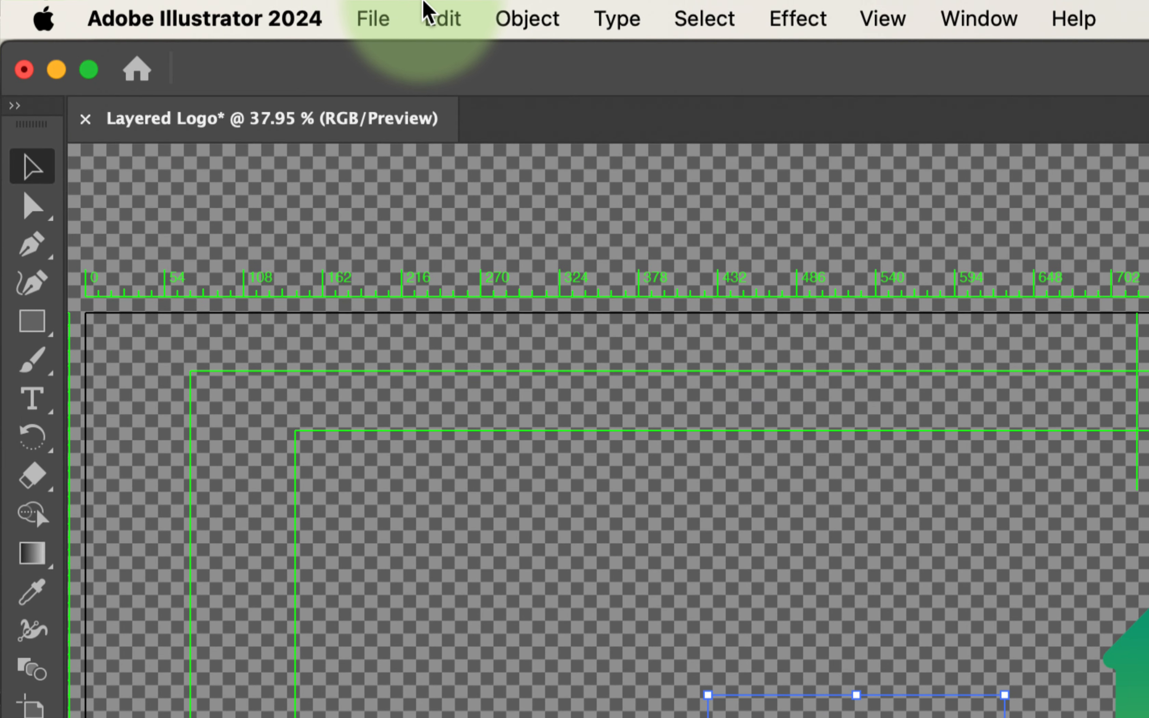
click(433, 9)
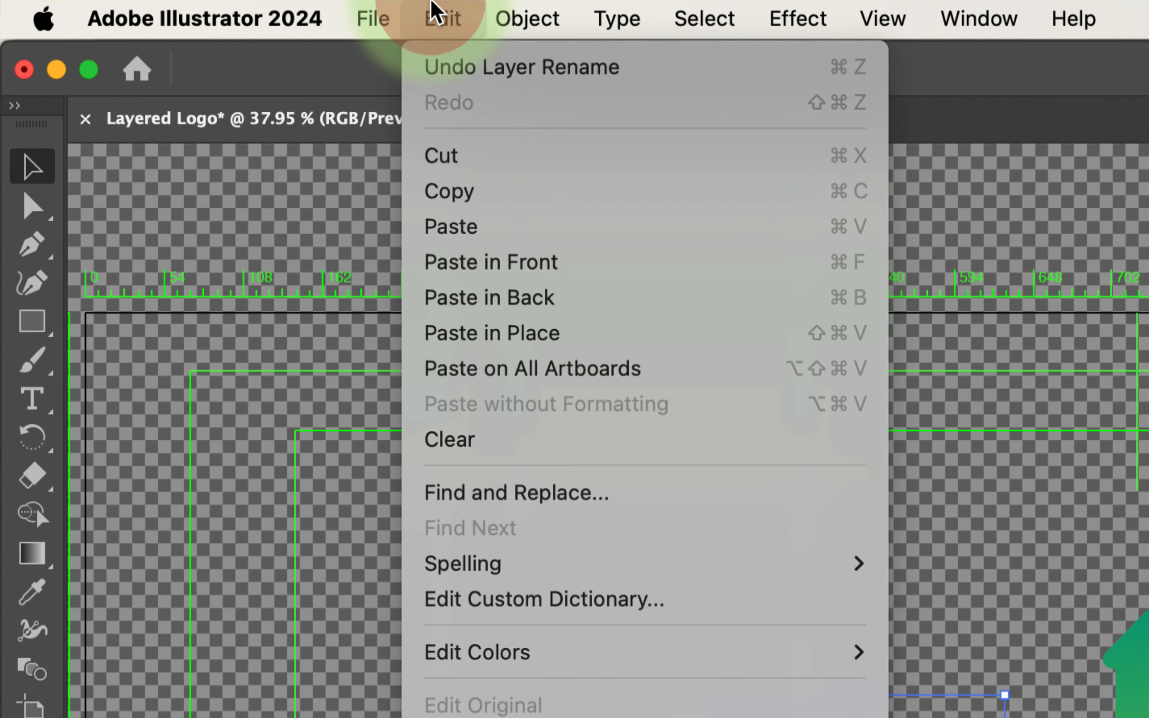
click(456, 192)
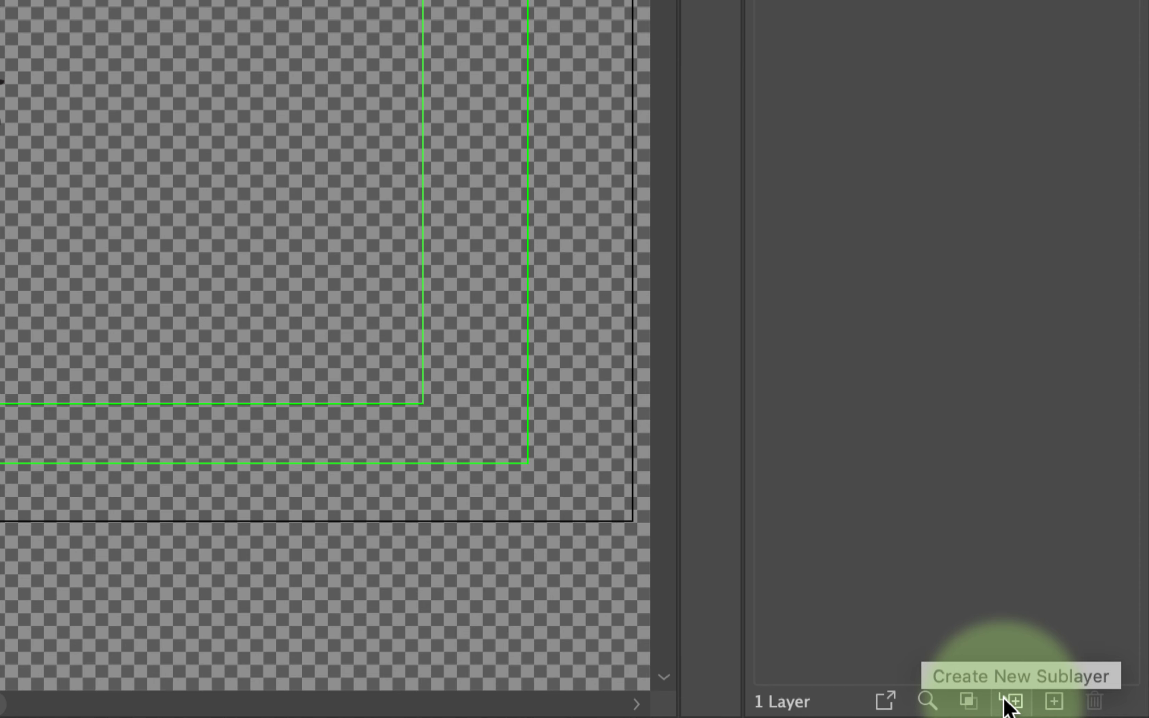
click(1054, 701)
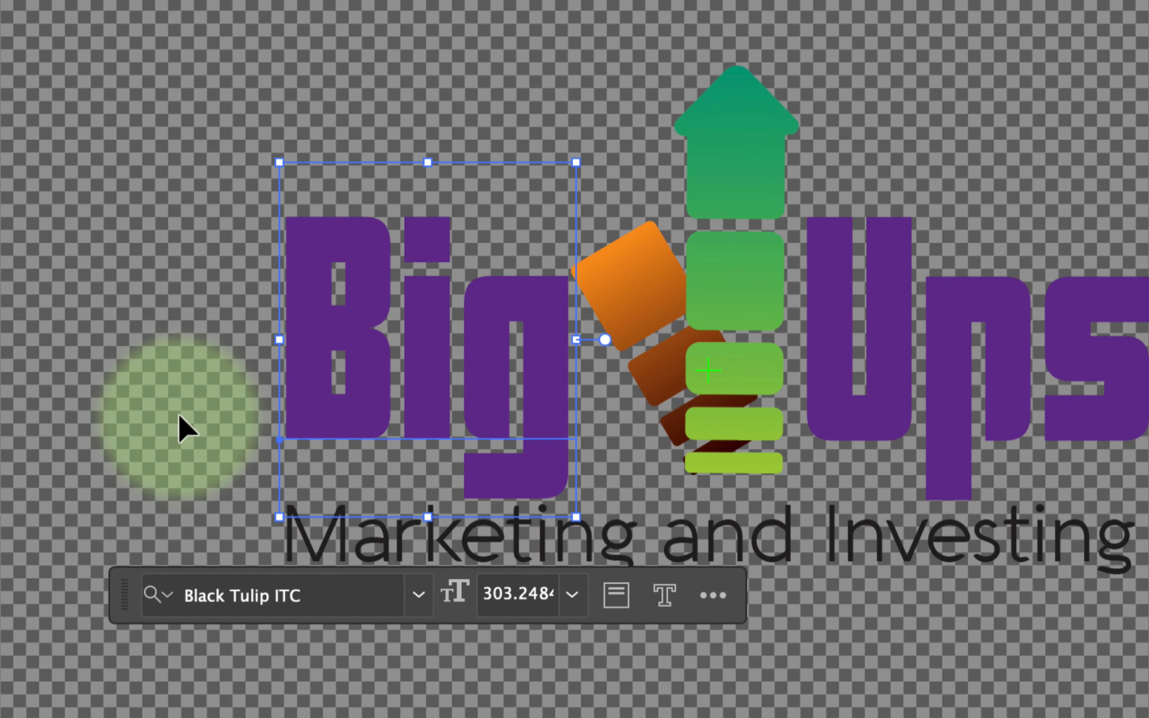
- Paste the copied word Big in place on the new layer and rename that layer Big
key(super+v)
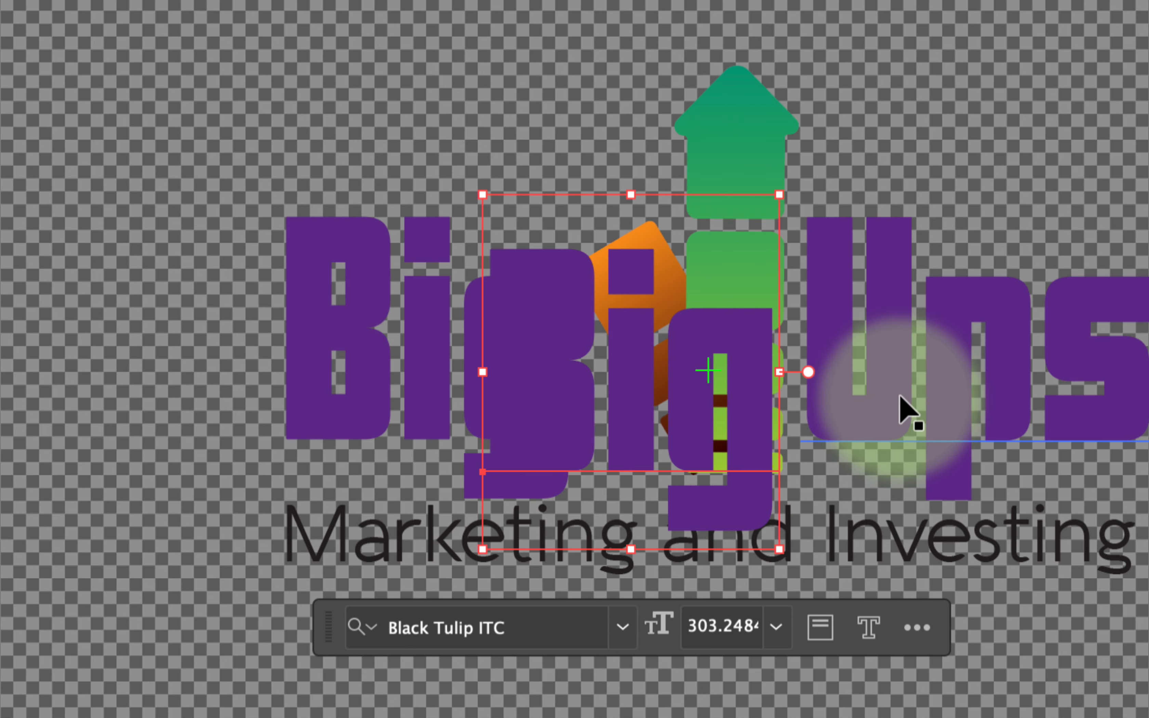
key(super+z)
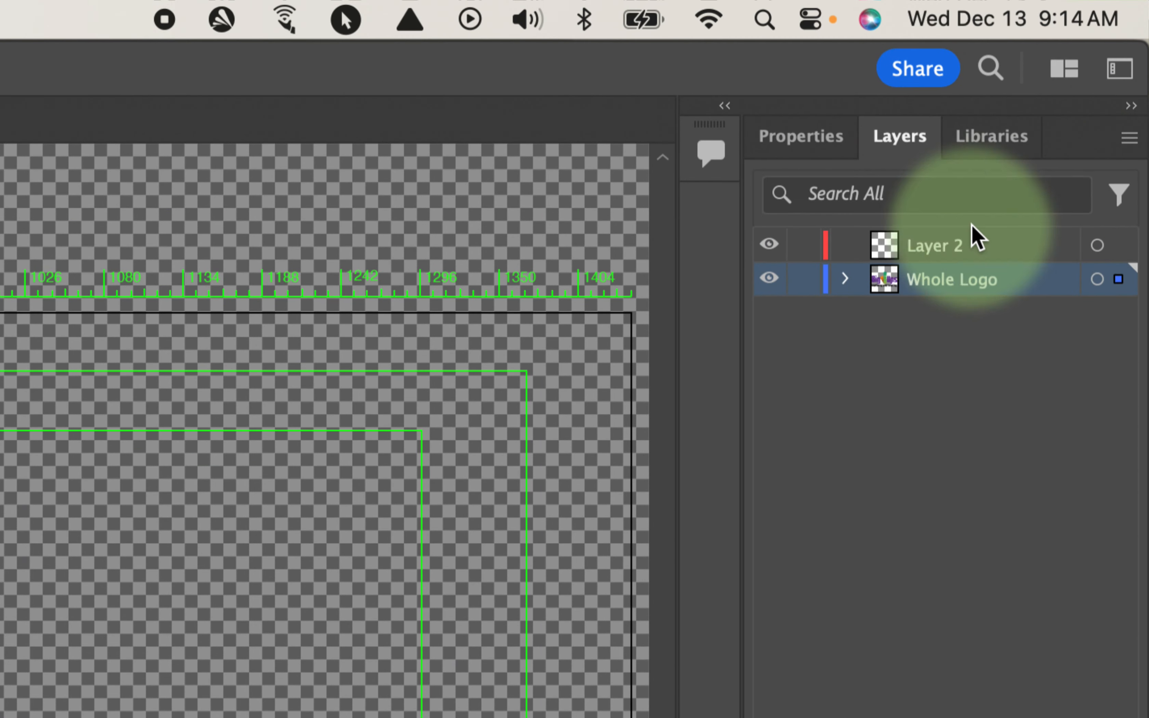
click(930, 244)
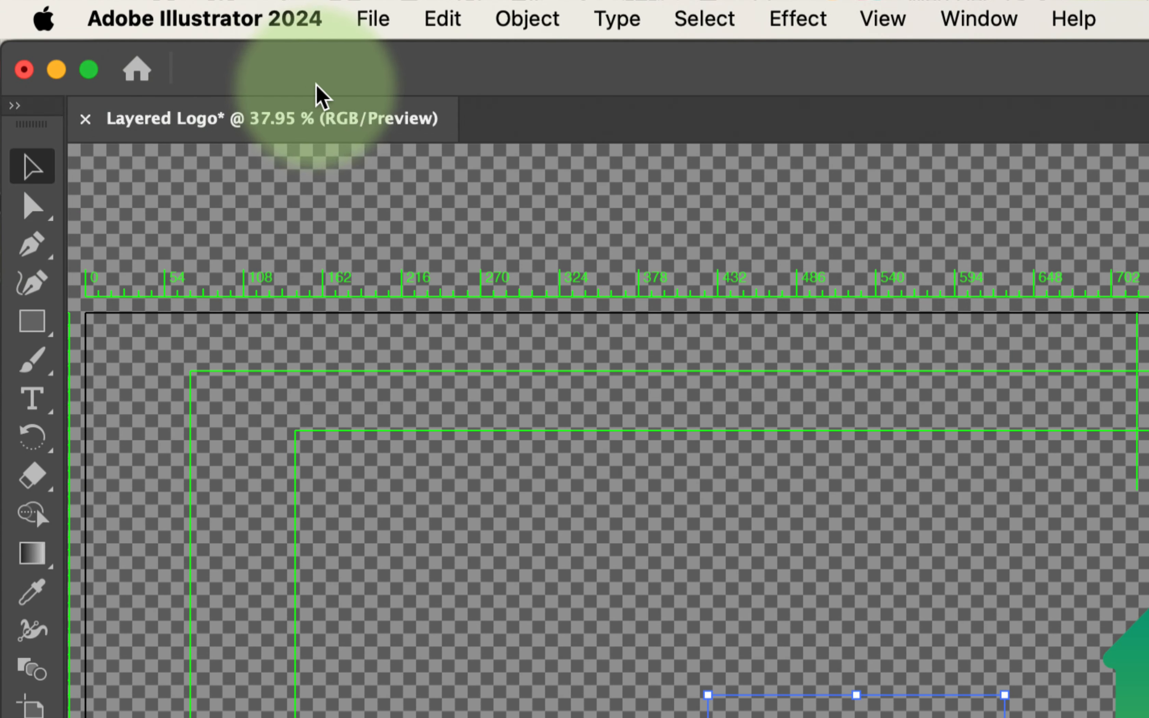
click(444, 20)
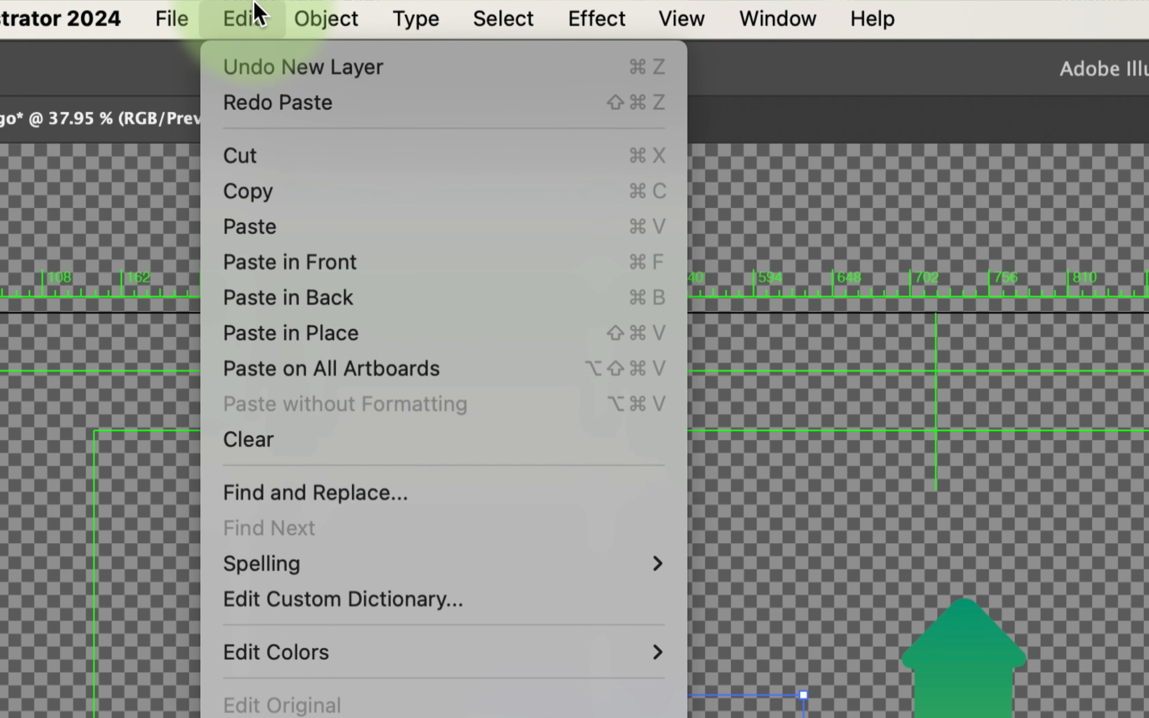
click(290, 330)
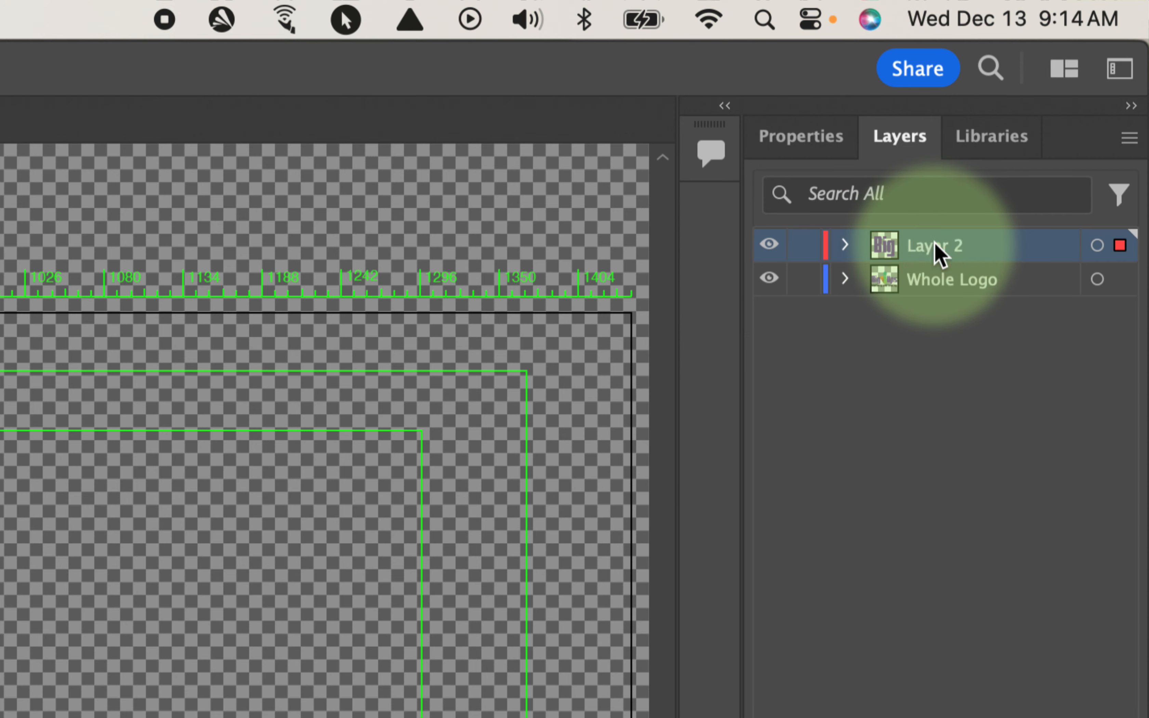
double_click(934, 246)
text(Big)
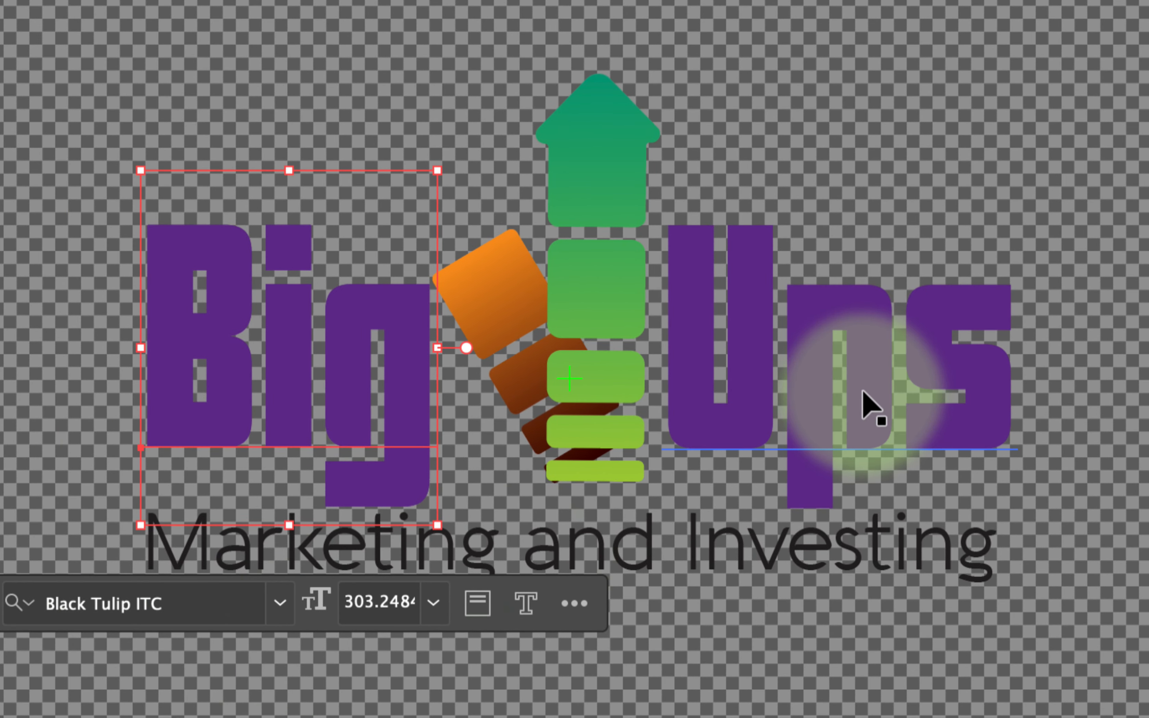
- Copy the word Ups, paste it in place on a new layer and rename that layer Ups
click(717, 442)
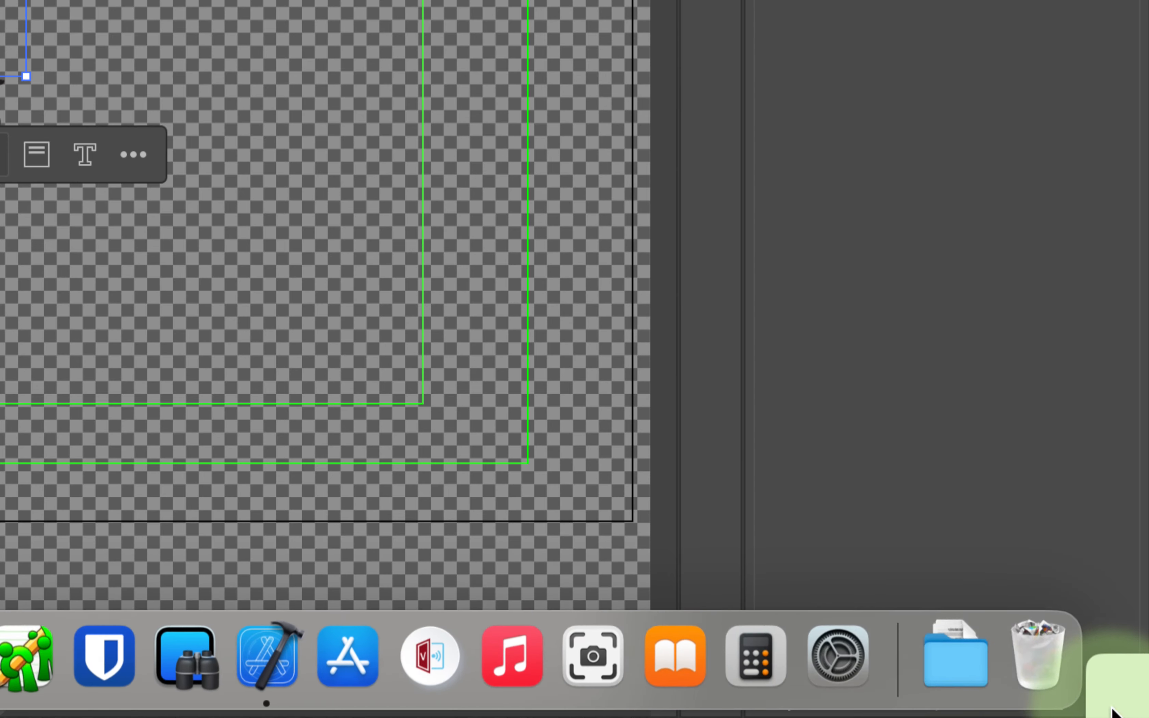
click(1049, 703)
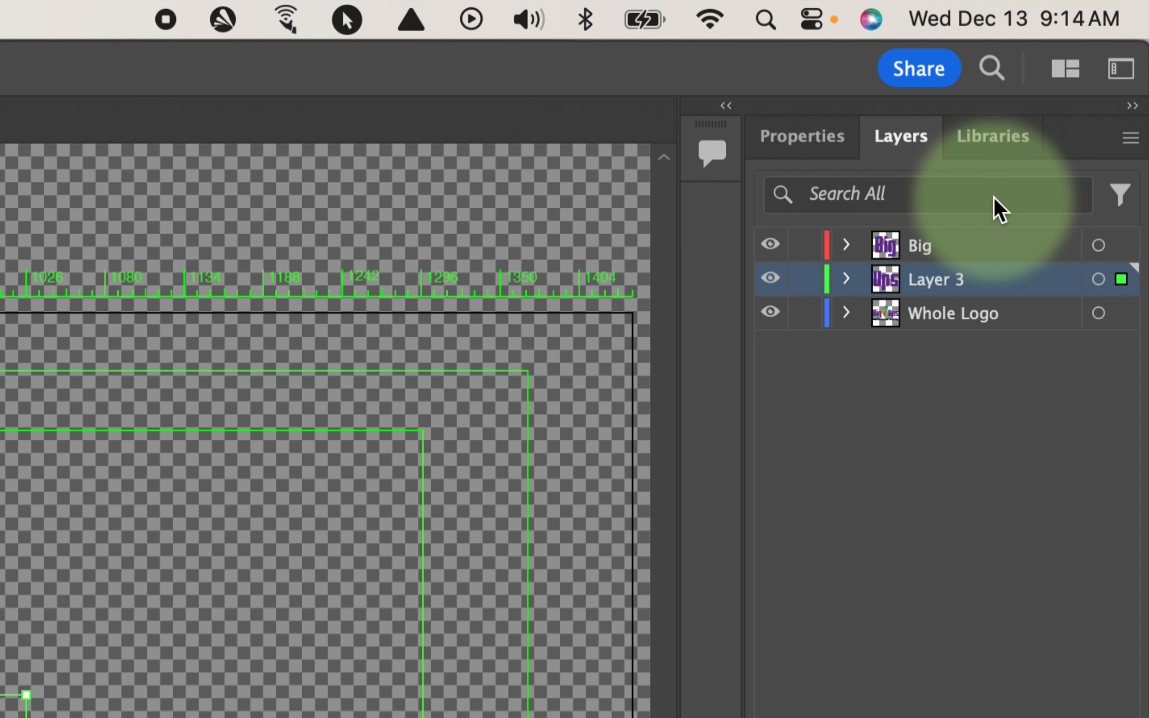
double_click(932, 284)
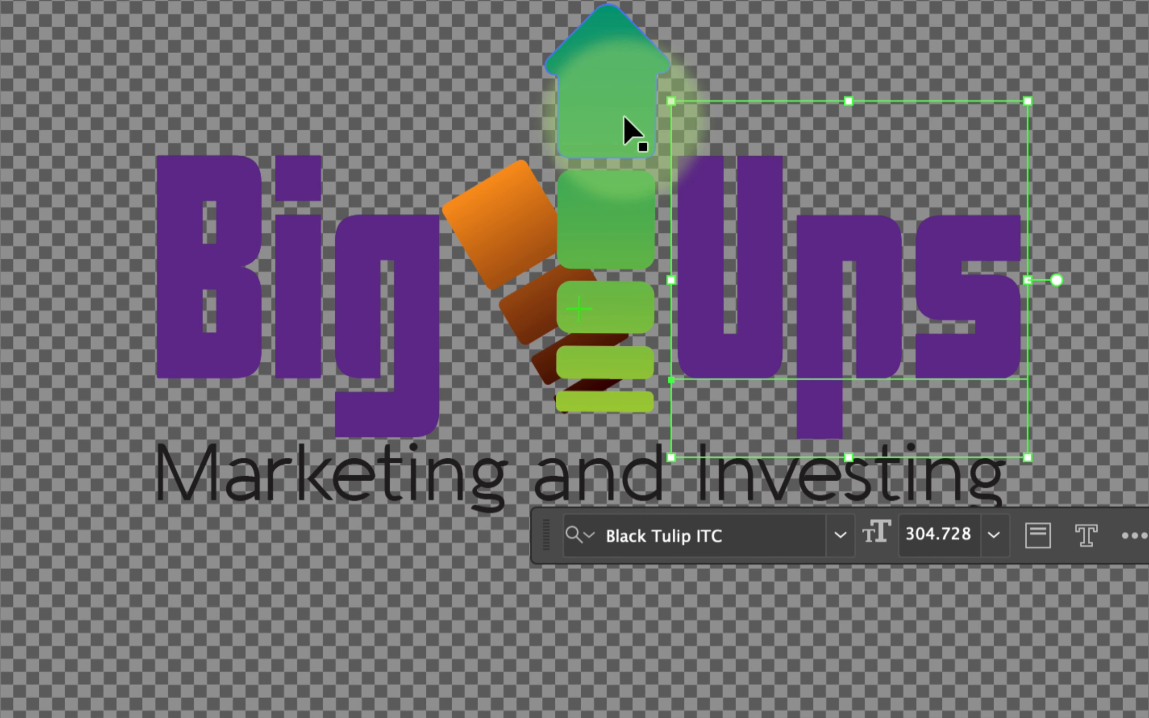
- Copy the green arrow group, paste it in place on a new layer and rename that layer Up
click(338, 280)
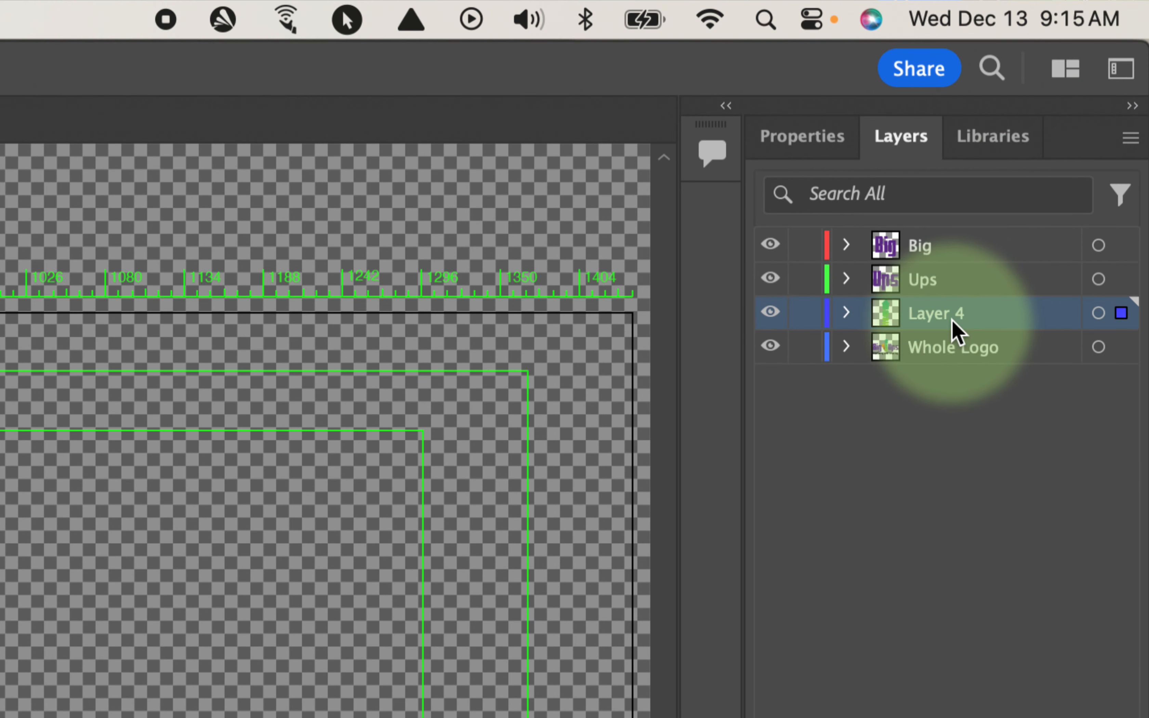
text(Up)
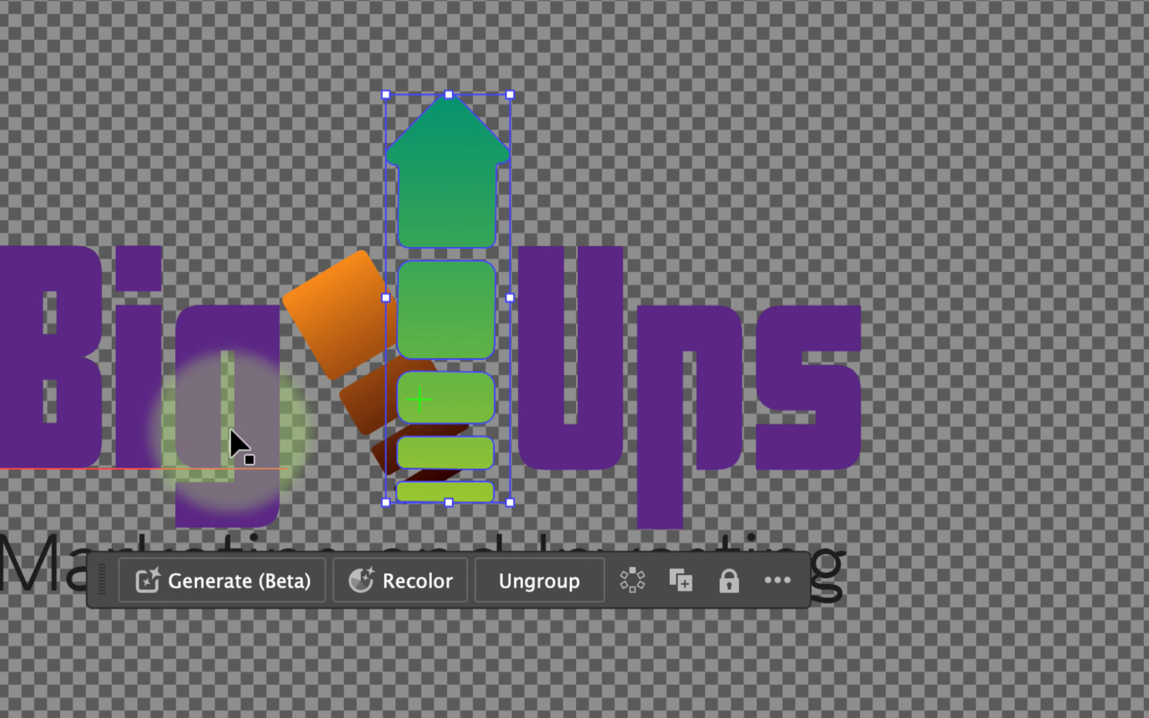
- Copy the tilted orange-brown block group and paste it in place on another new layer
click(269, 428)
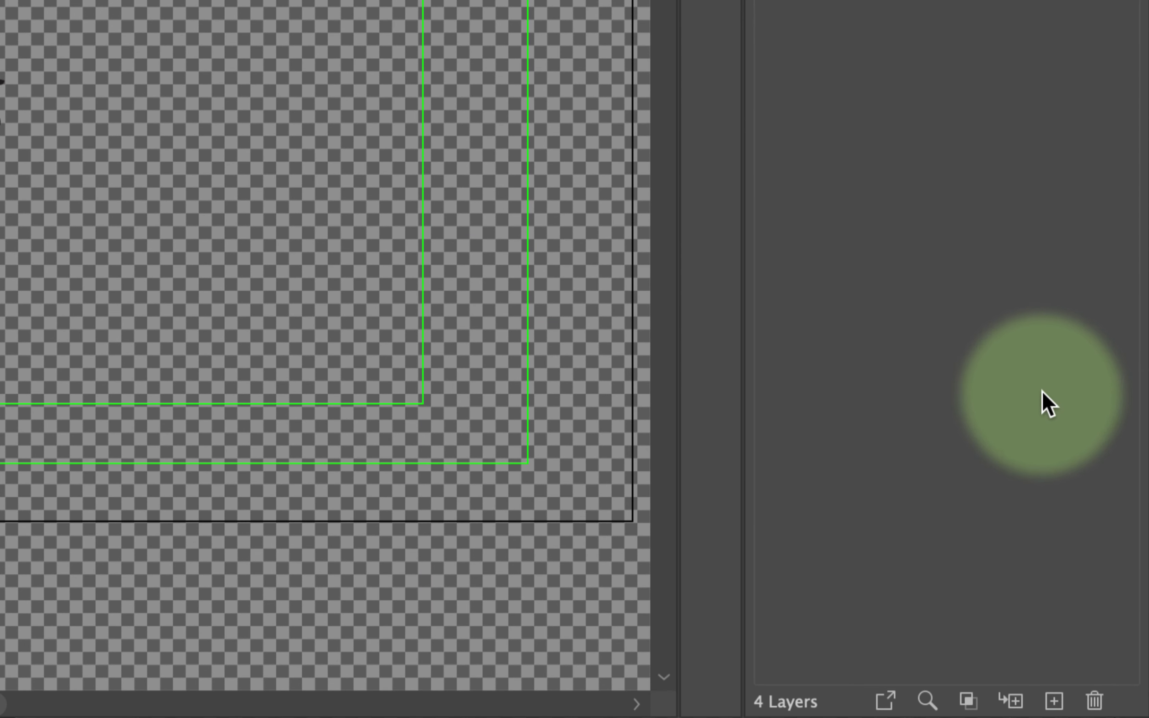
click(1054, 700)
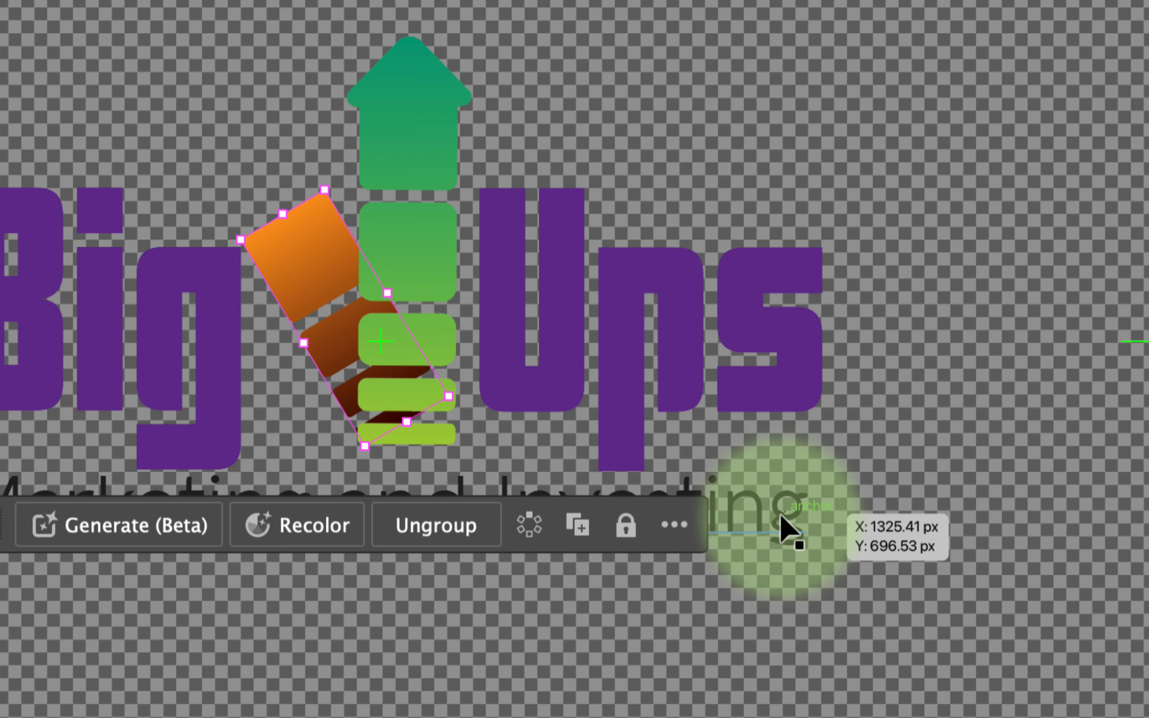
- Copy the Marketing and Investing text, paste it in place on a new layer and rename that layer M and I
click(782, 528)
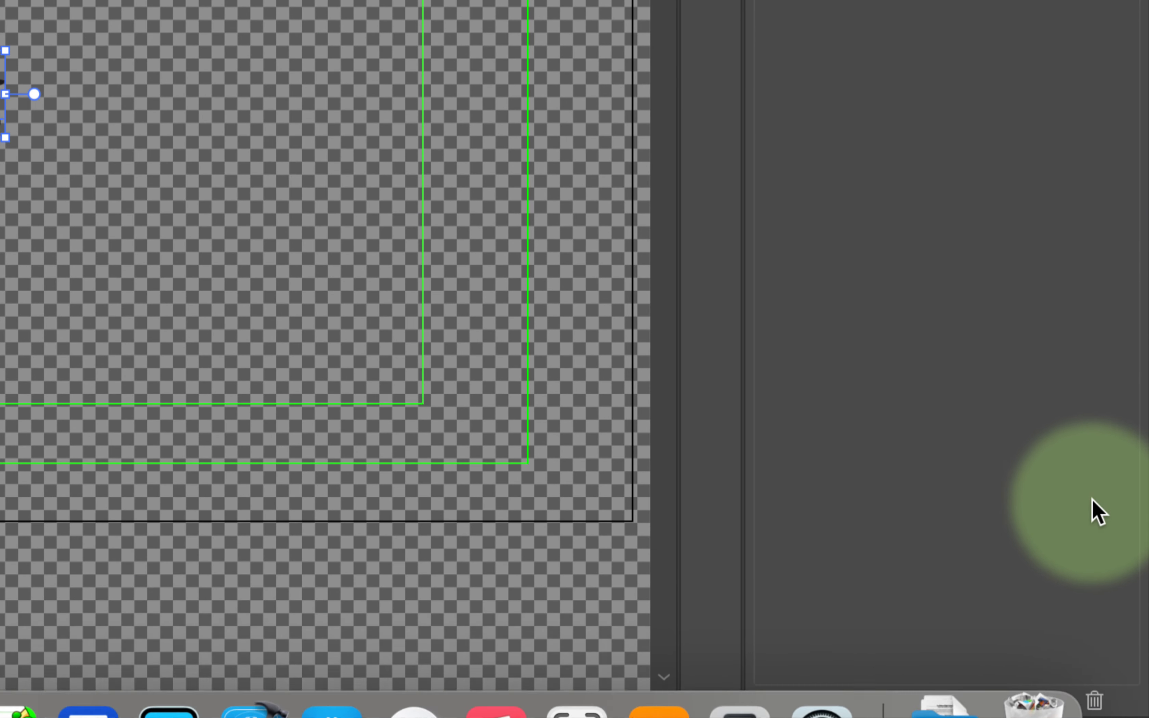
click(1055, 701)
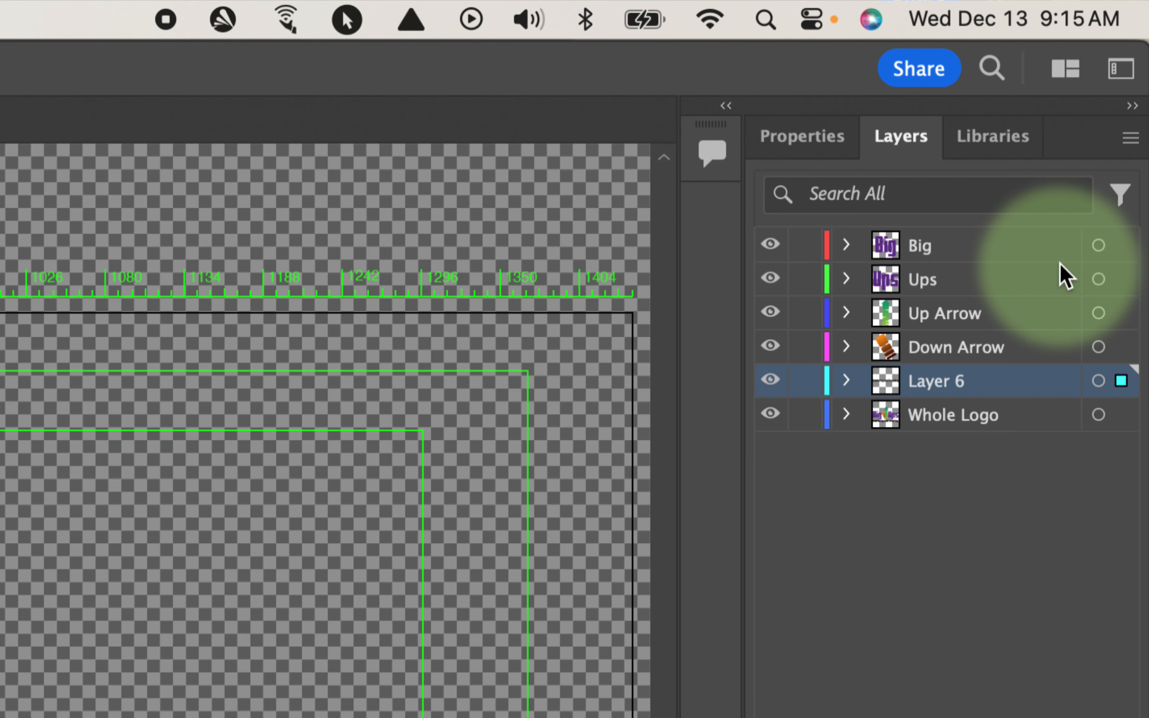
double_click(938, 382)
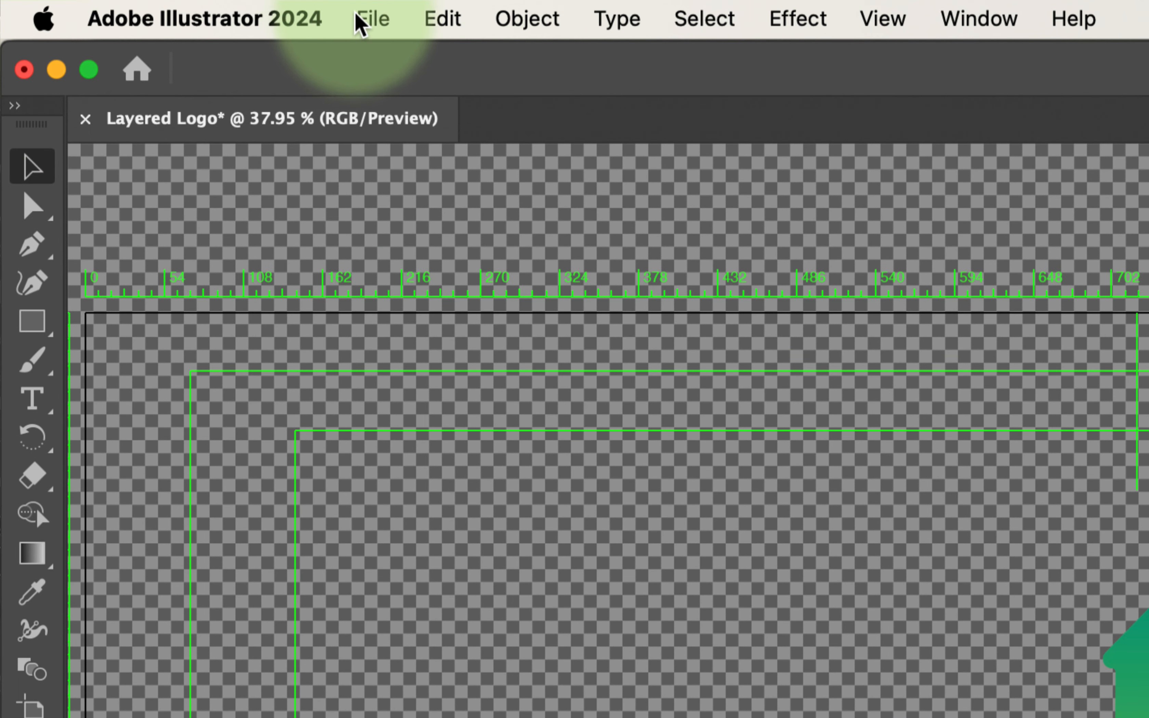
- Save the document on the computer as Layered Logo.ai in the WIP folder, keeping the default Illustrator options
click(368, 18)
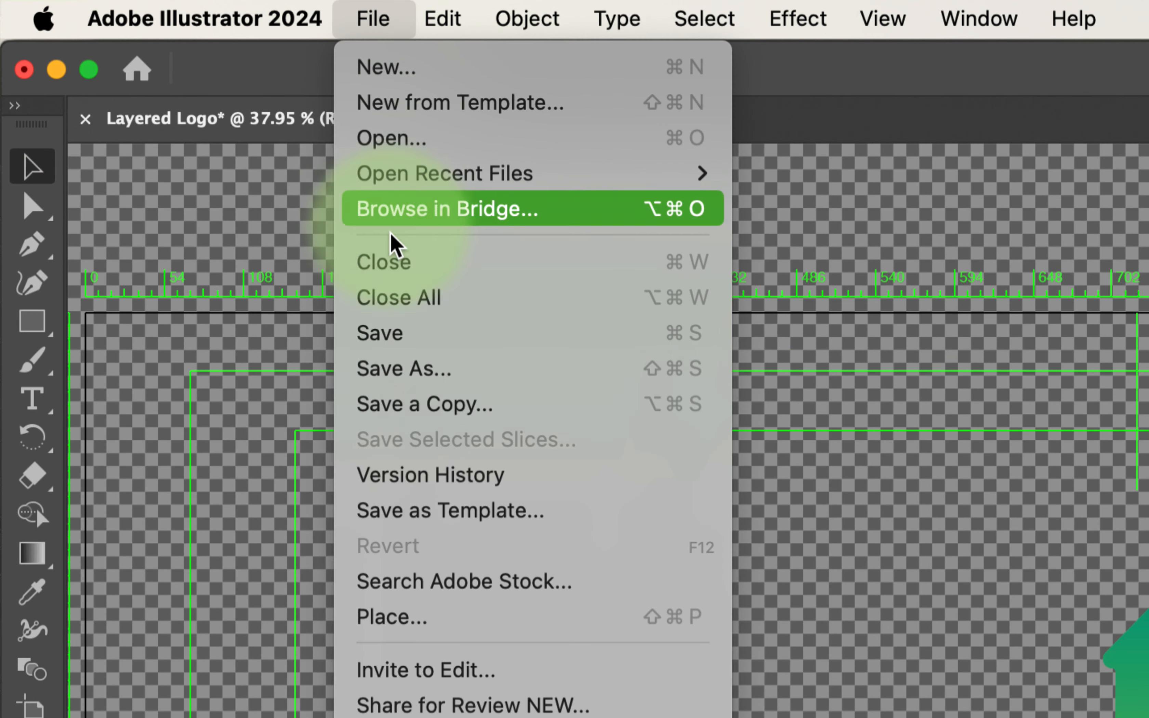
click(386, 333)
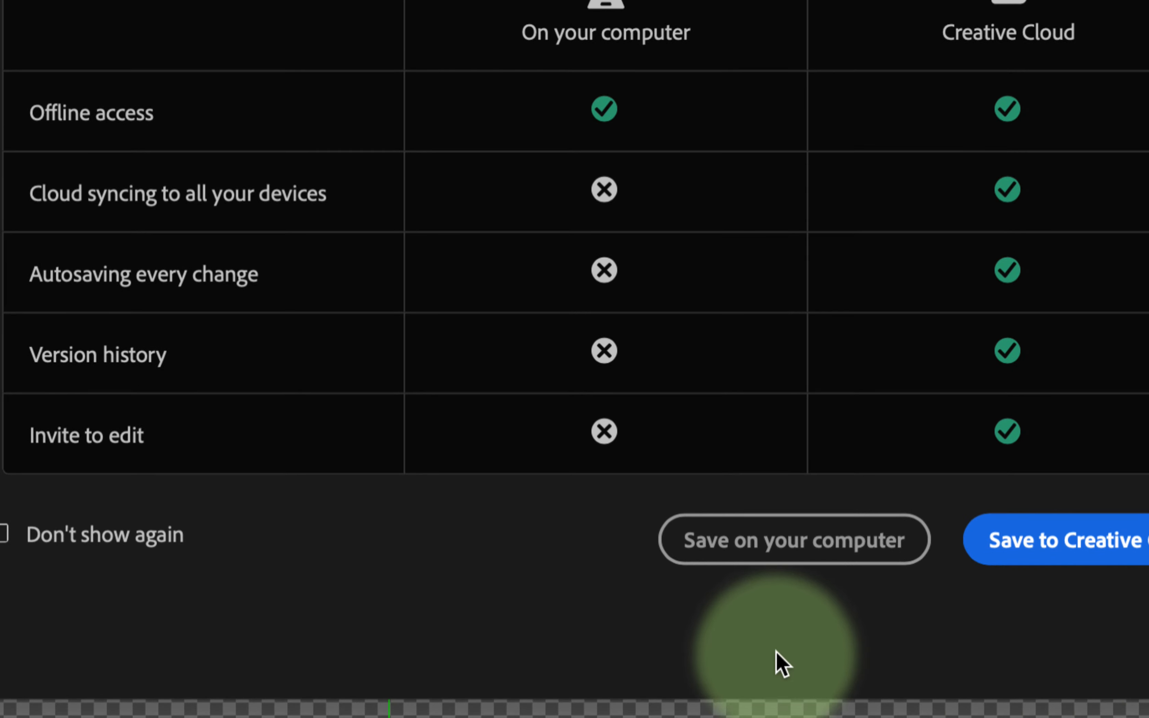
click(731, 552)
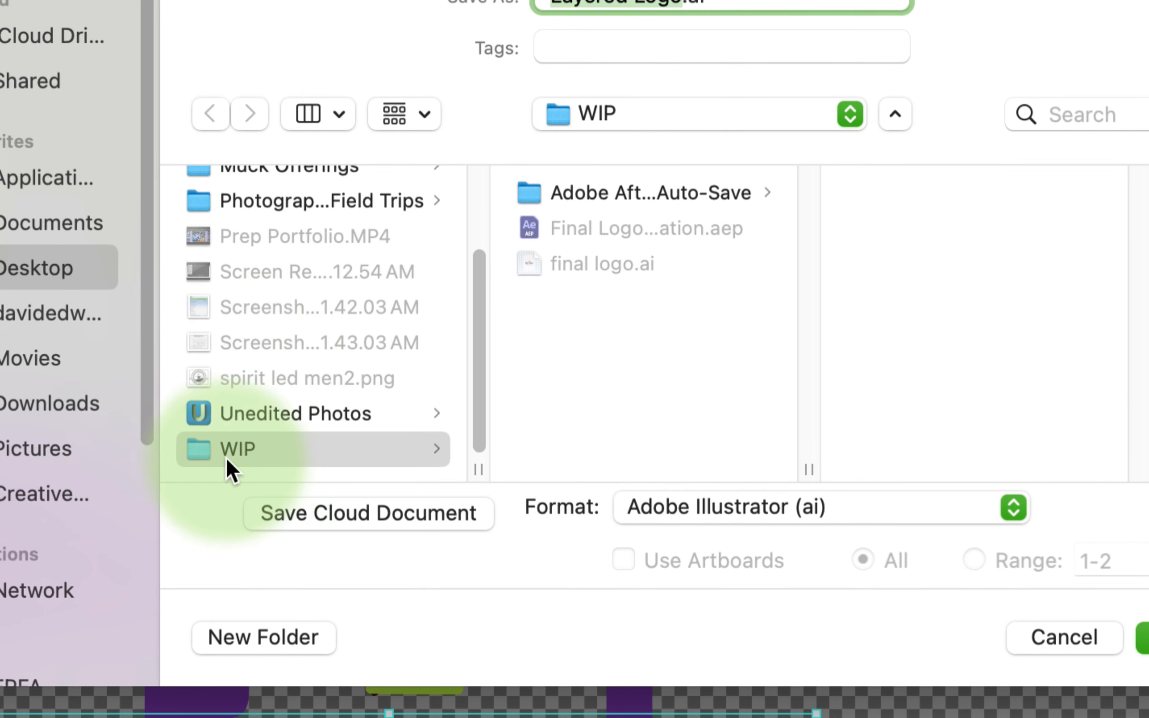
click(230, 110)
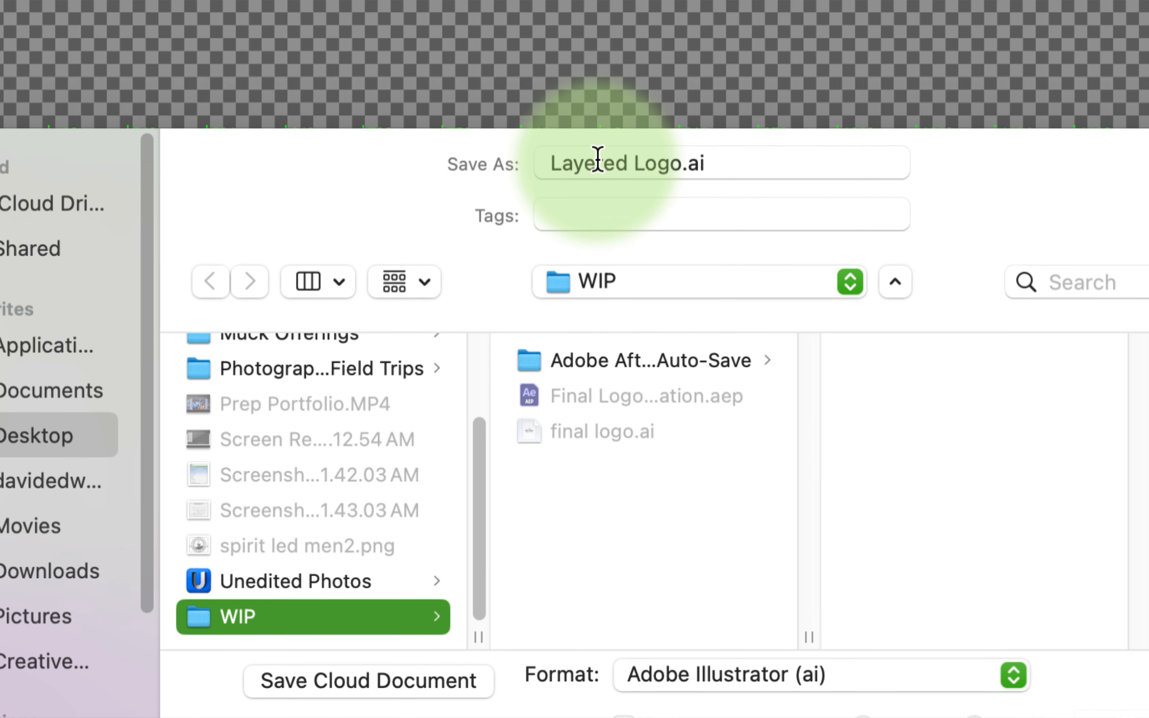
click(597, 161)
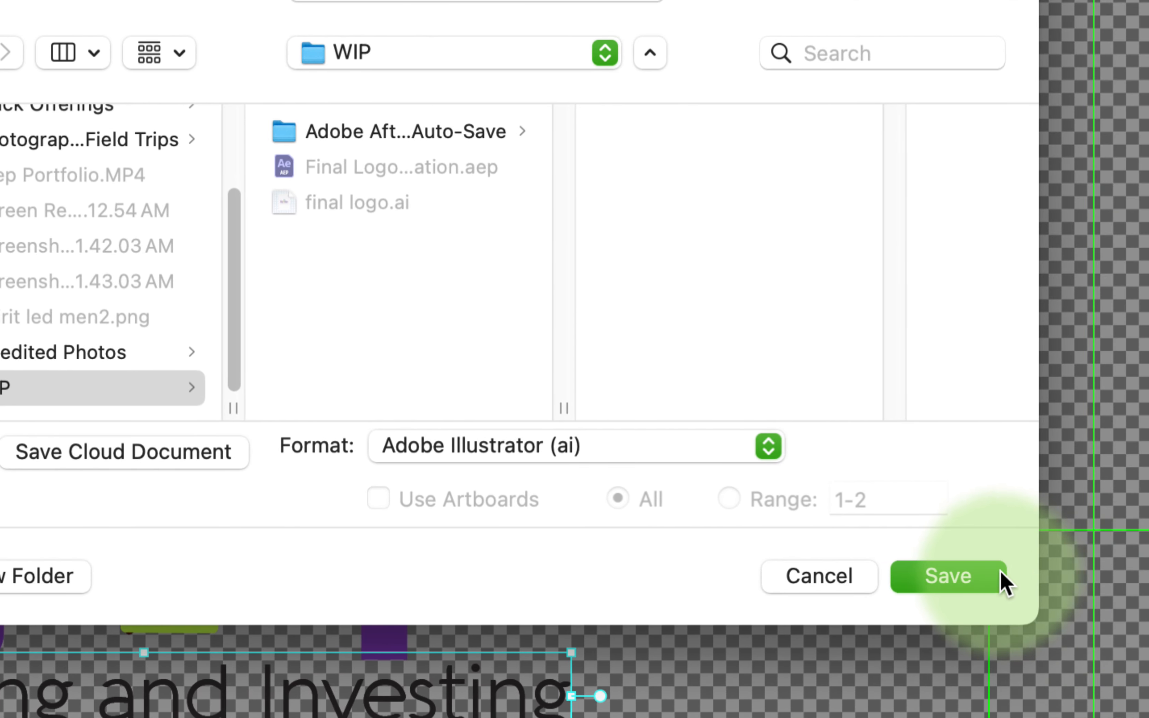
click(981, 579)
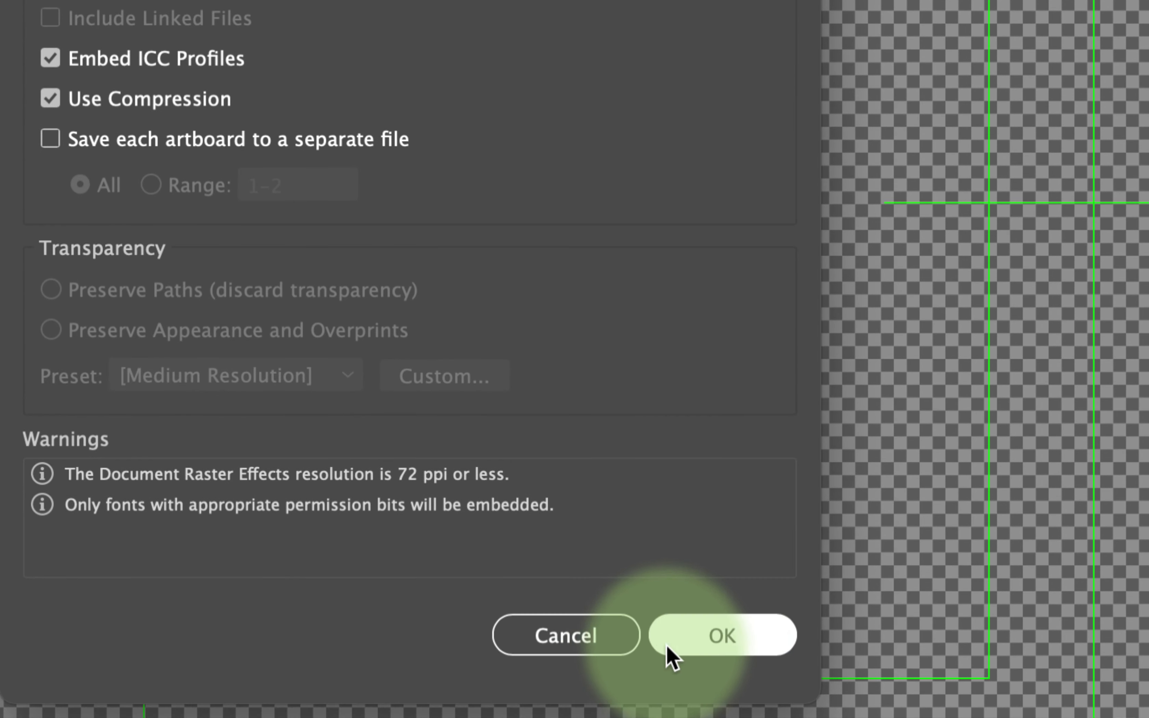
click(705, 654)
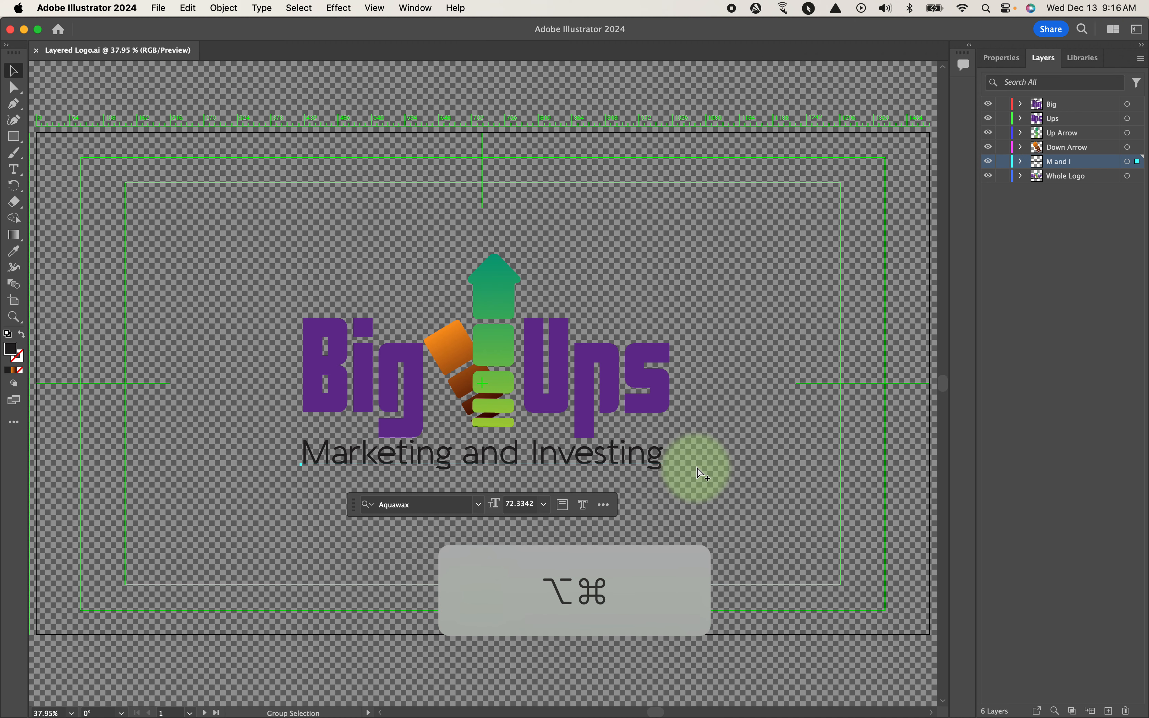
- Close the layered logo document, switch to After Effects and dismiss the clipboard error
key(super+w)
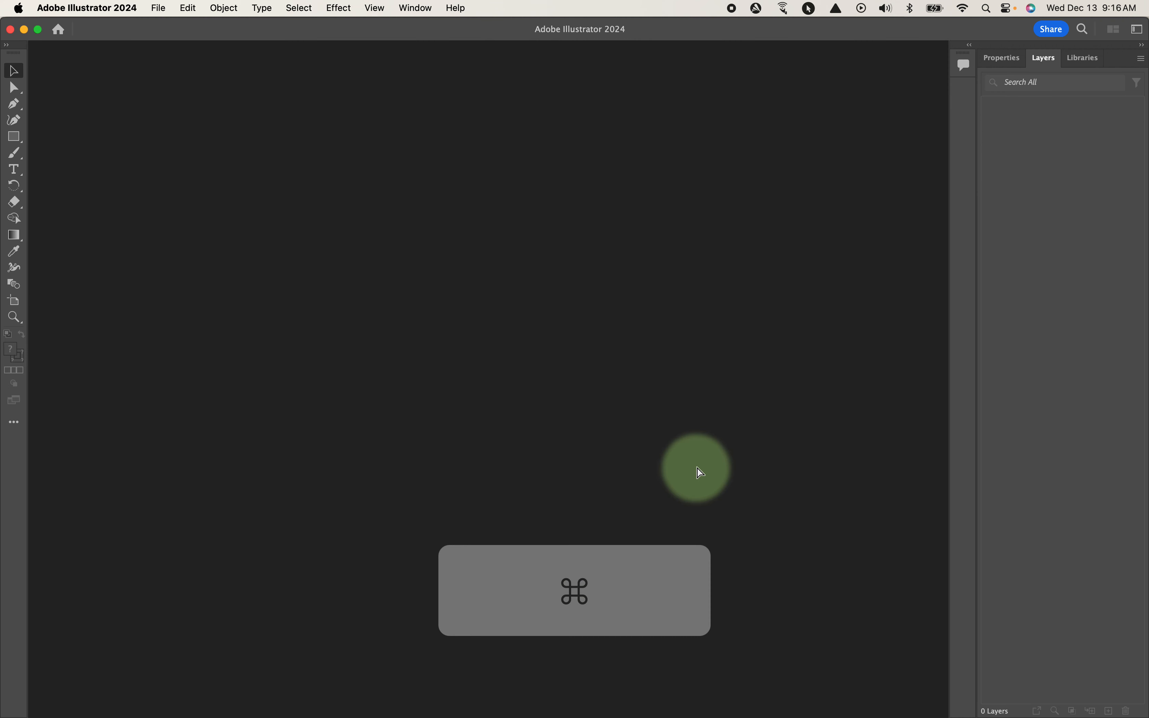
key(super+Tab)
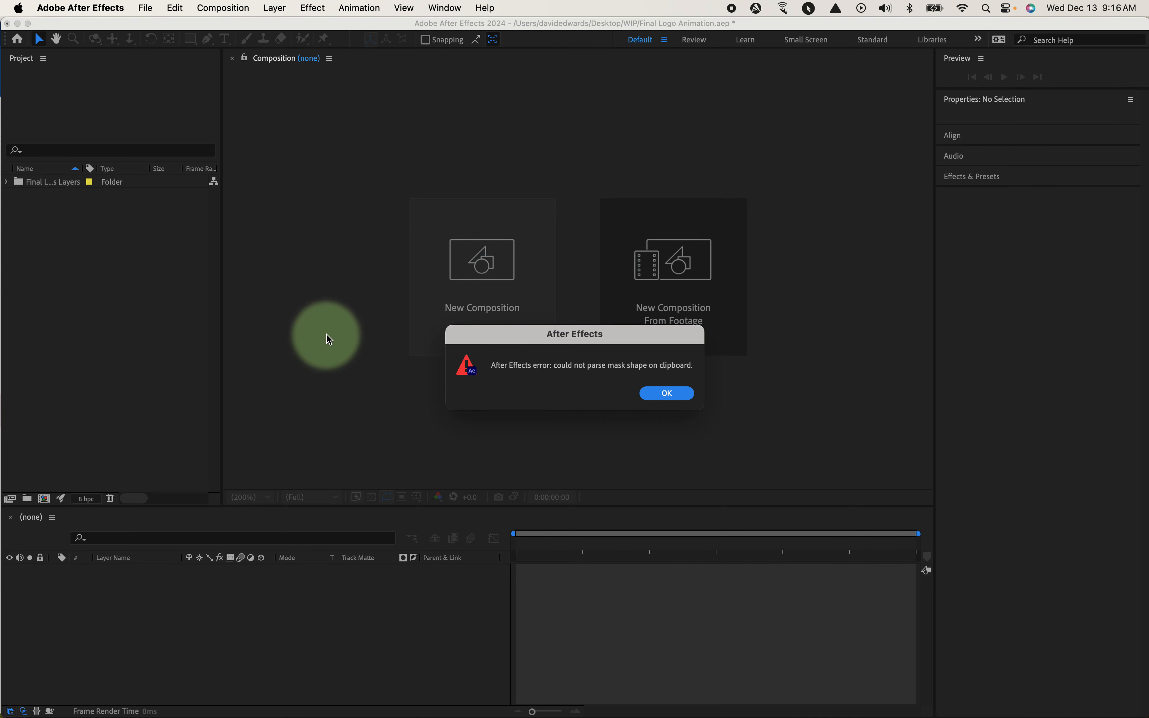
click(657, 394)
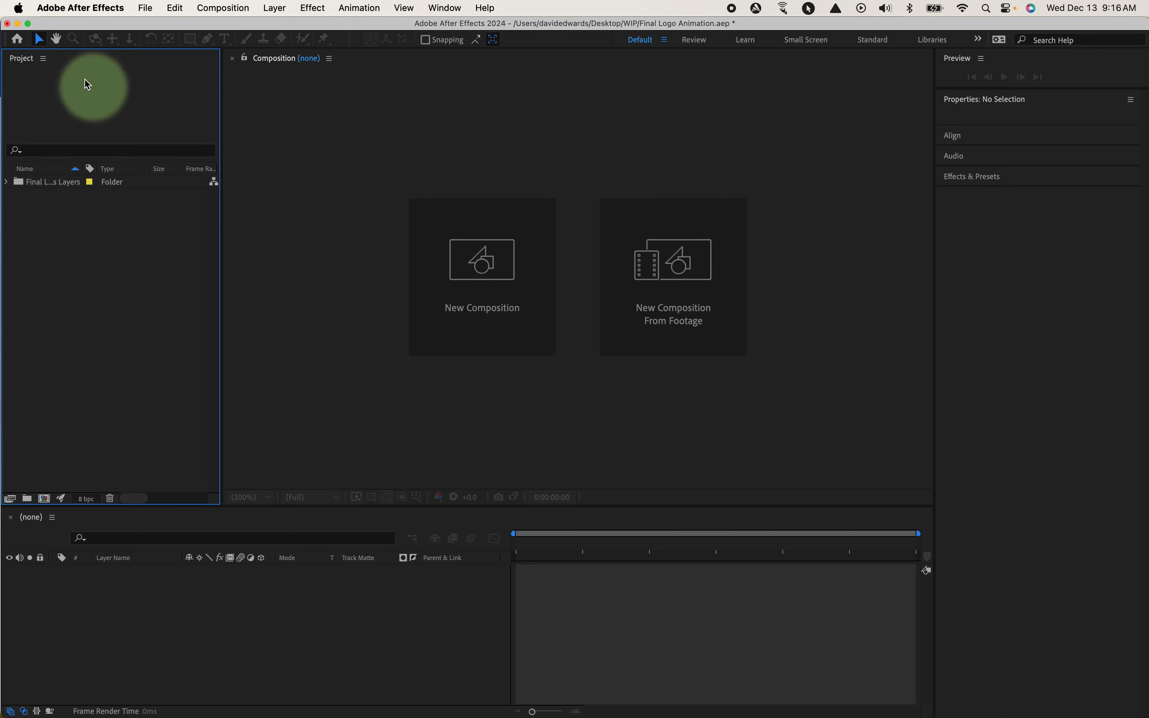
- Create a new project, saving the changes to Final Logo Animation.aep
click(145, 8)
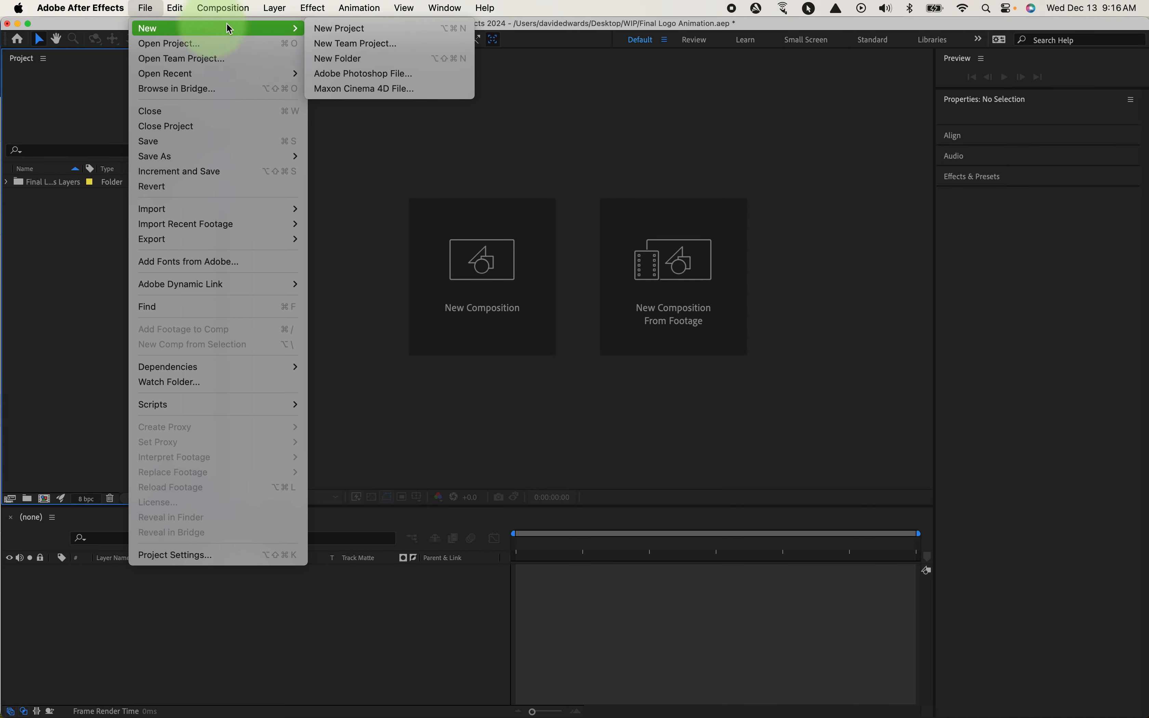
click(354, 29)
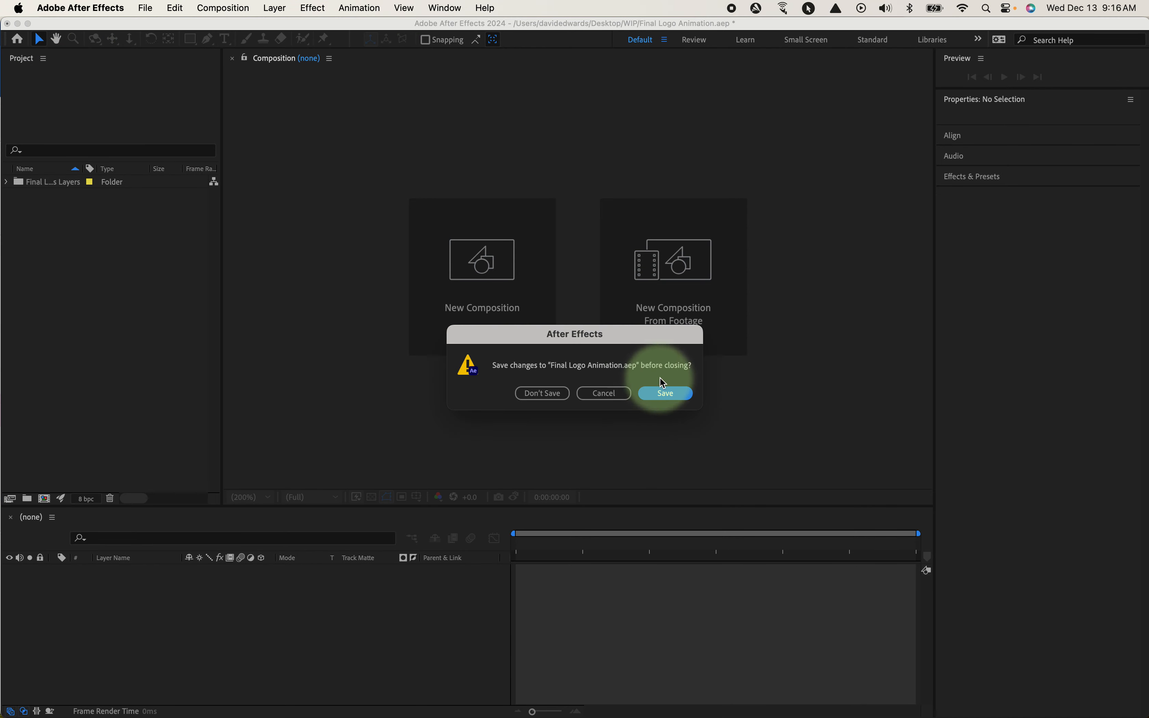
click(665, 395)
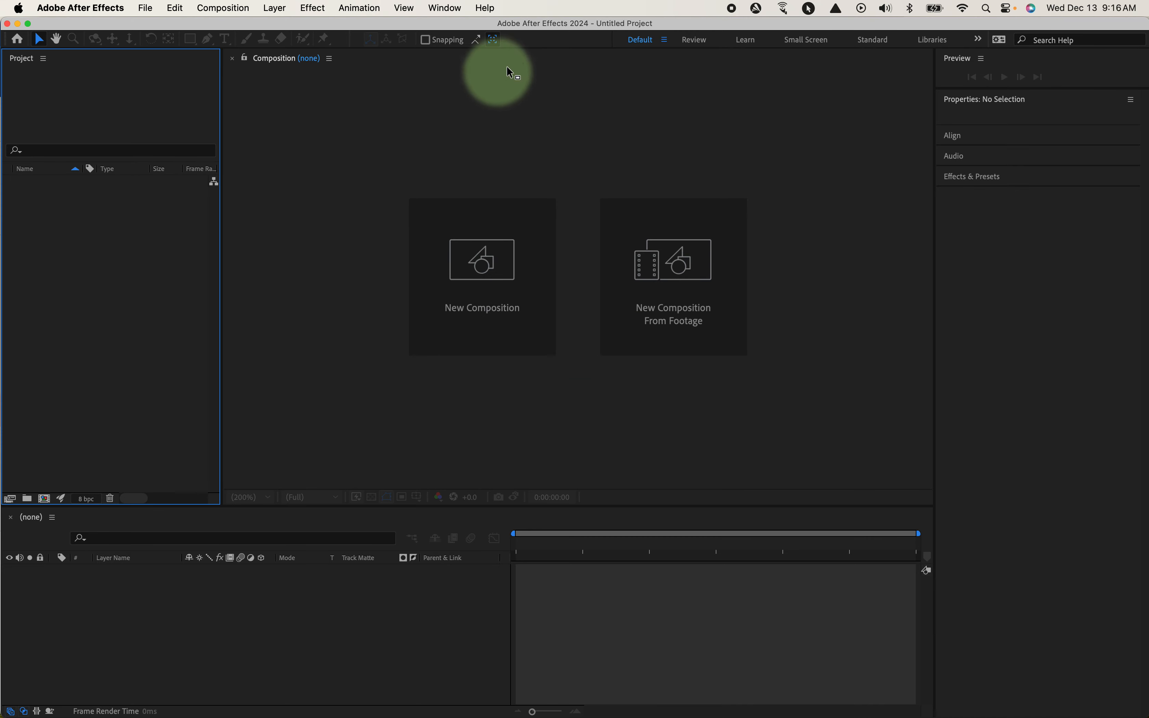
- Save the new project as Logo Animation.aep in the WIP folder on the Desktop
click(148, 9)
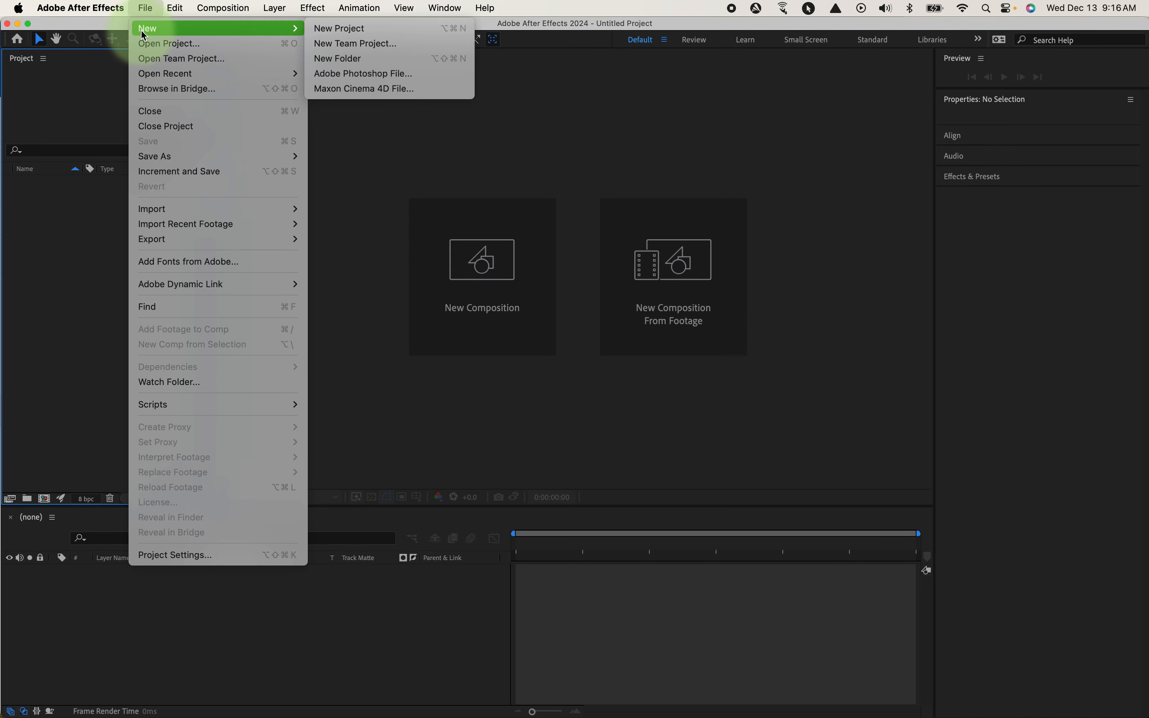
mouse_move(292, 156)
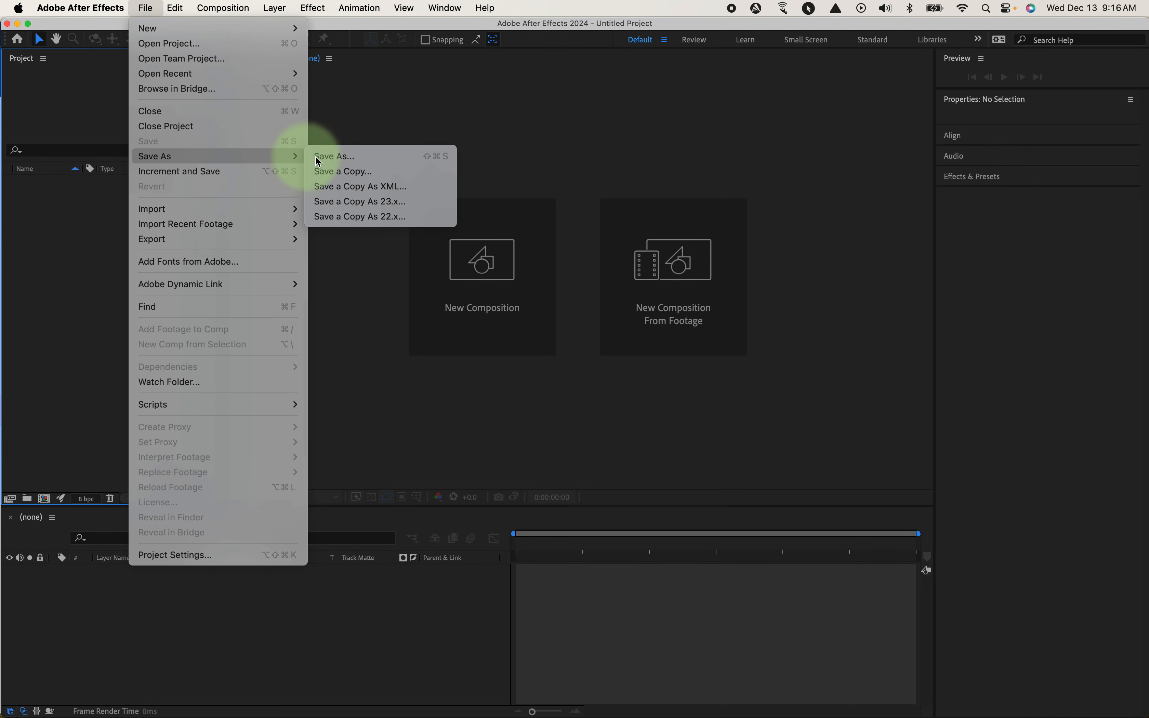
click(350, 158)
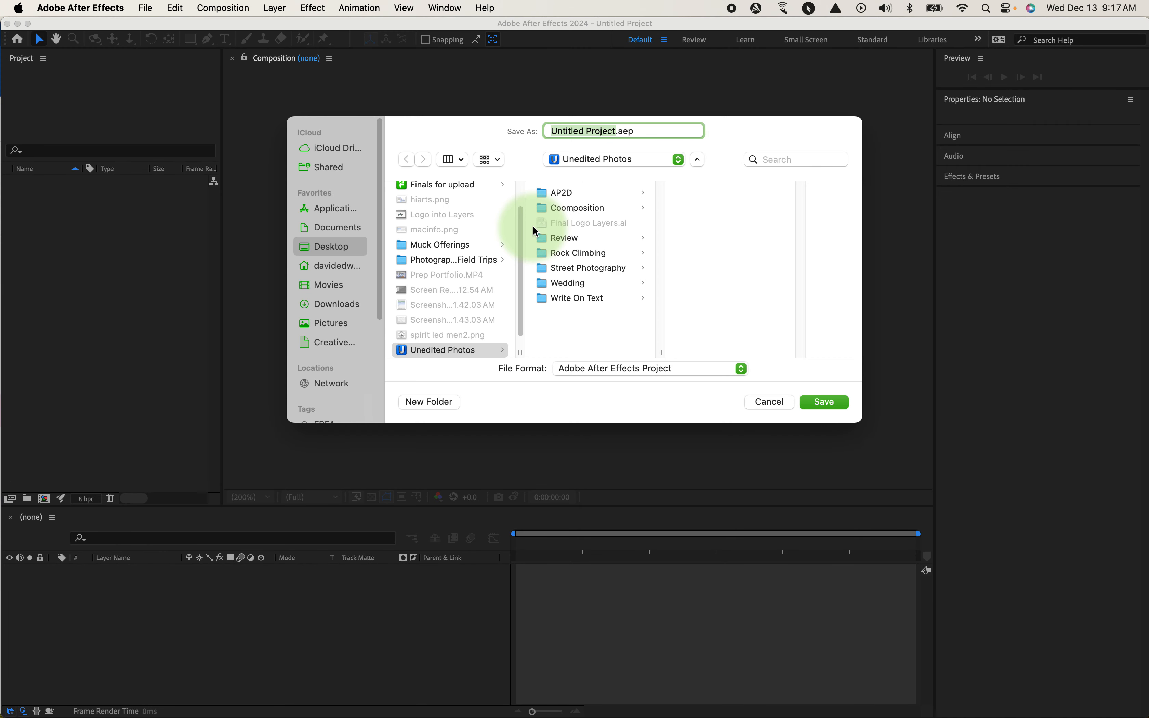
scroll(463, 342, down, 1)
click(454, 344)
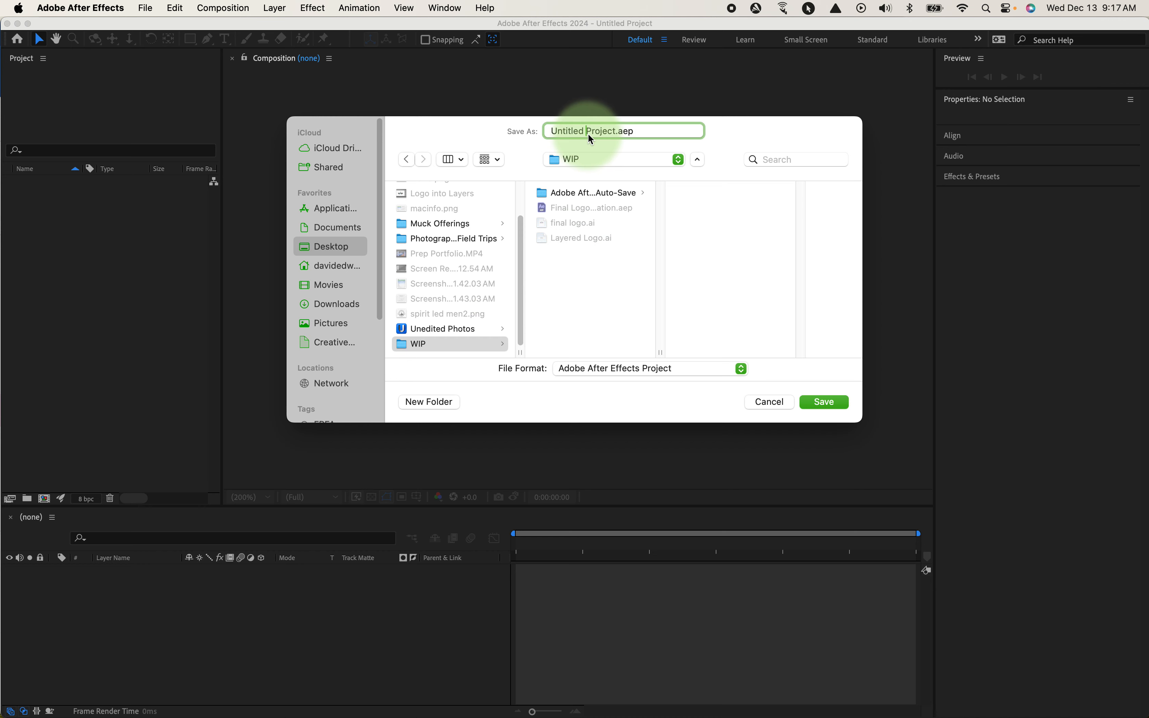
drag(634, 133, 493, 136)
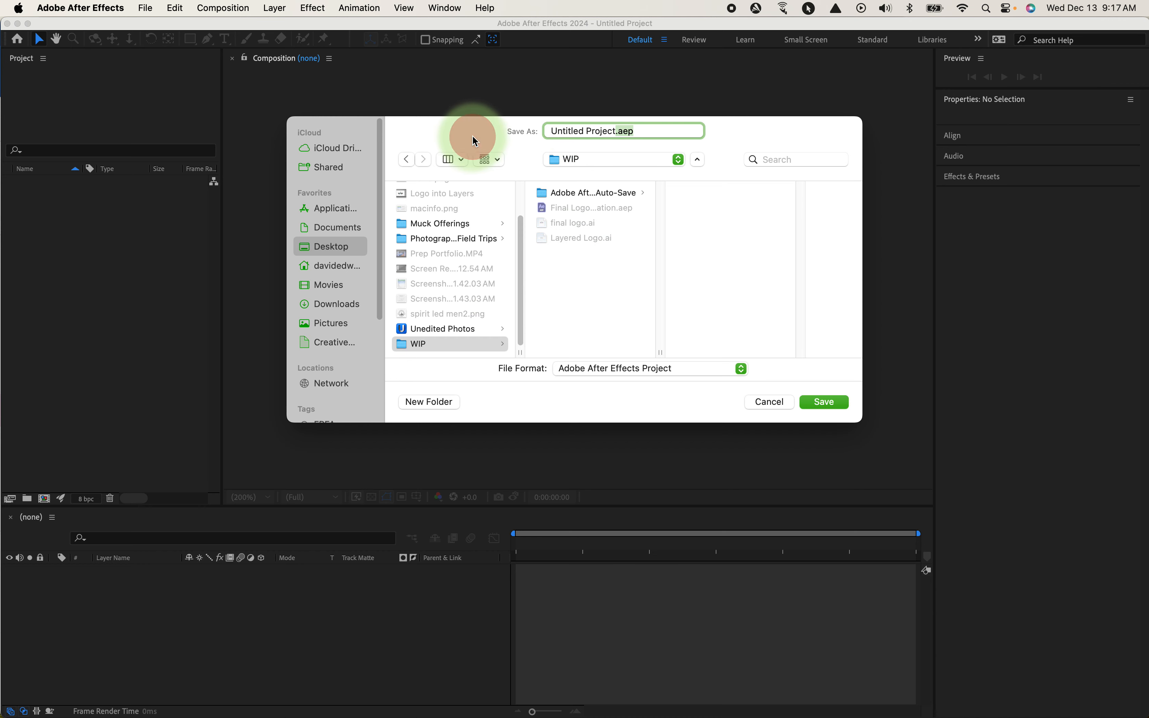
click(596, 135)
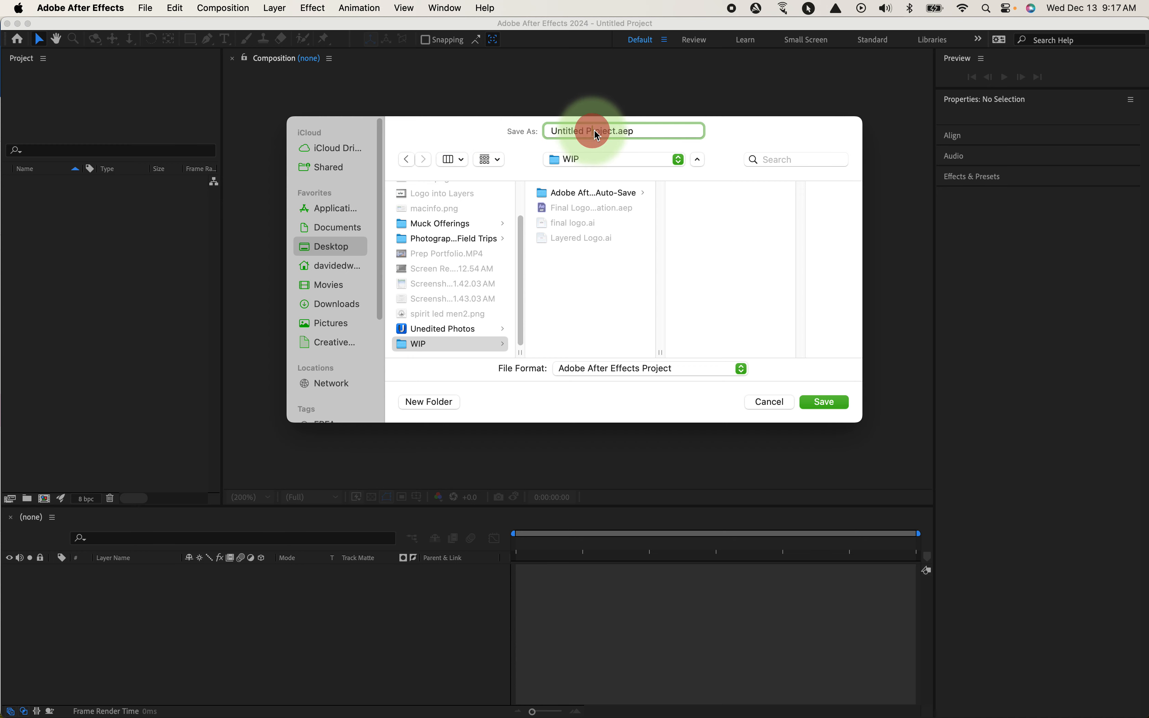
drag(617, 137, 513, 139)
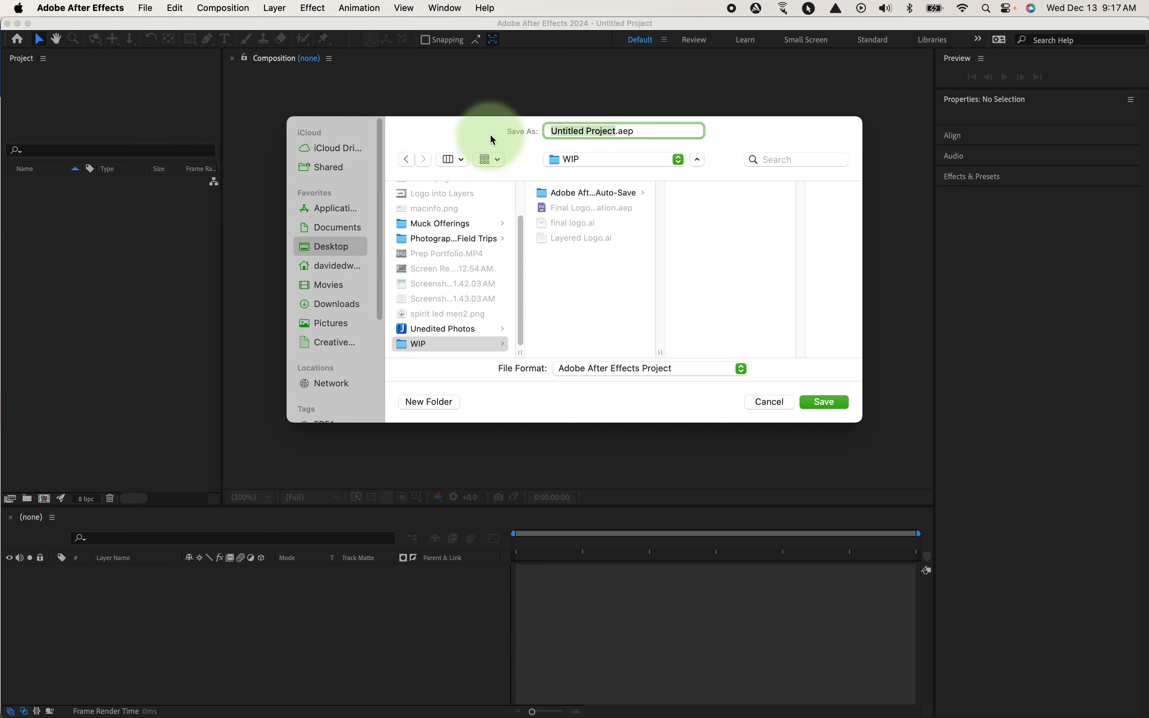
text(Logo Animat)
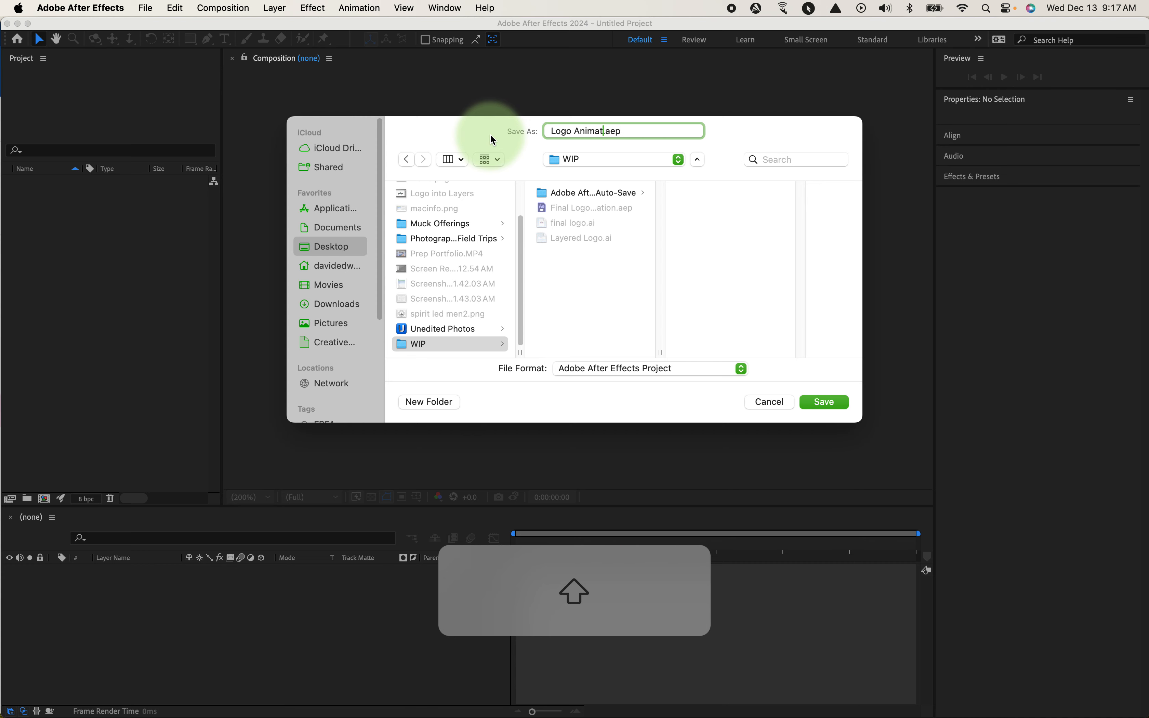
click(823, 403)
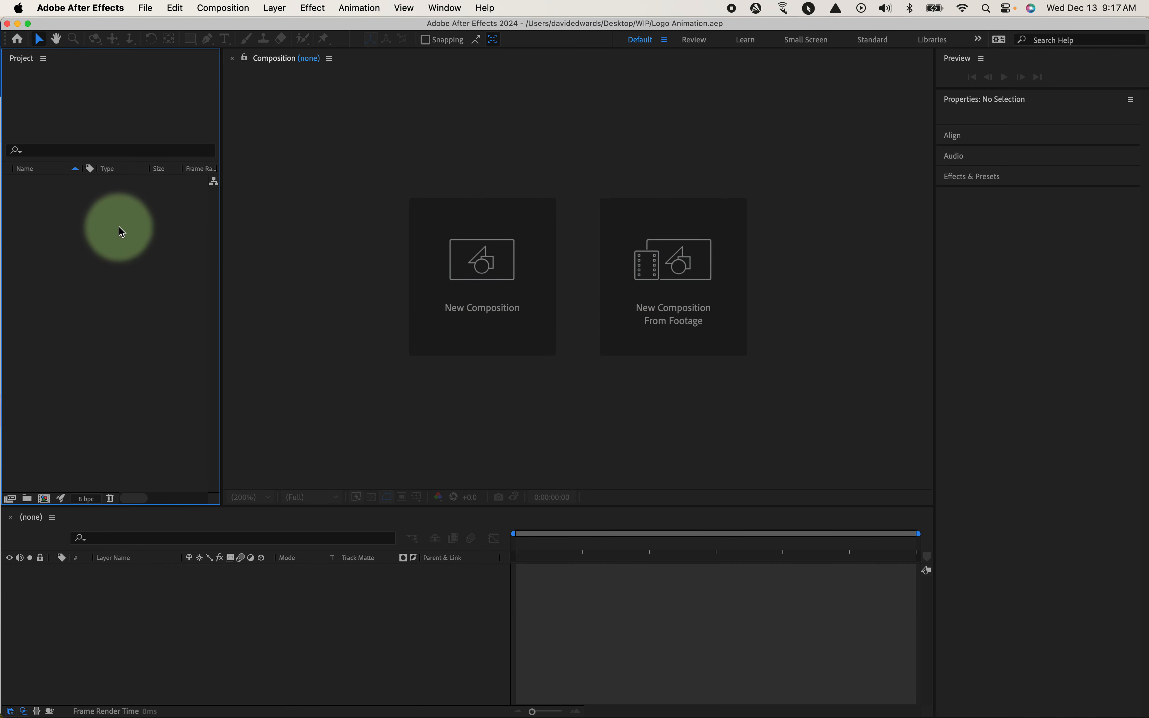
- Import Layered Logo.ai from the WIP folder as Composition - Retain Layer Sizes
right_click(50, 233)
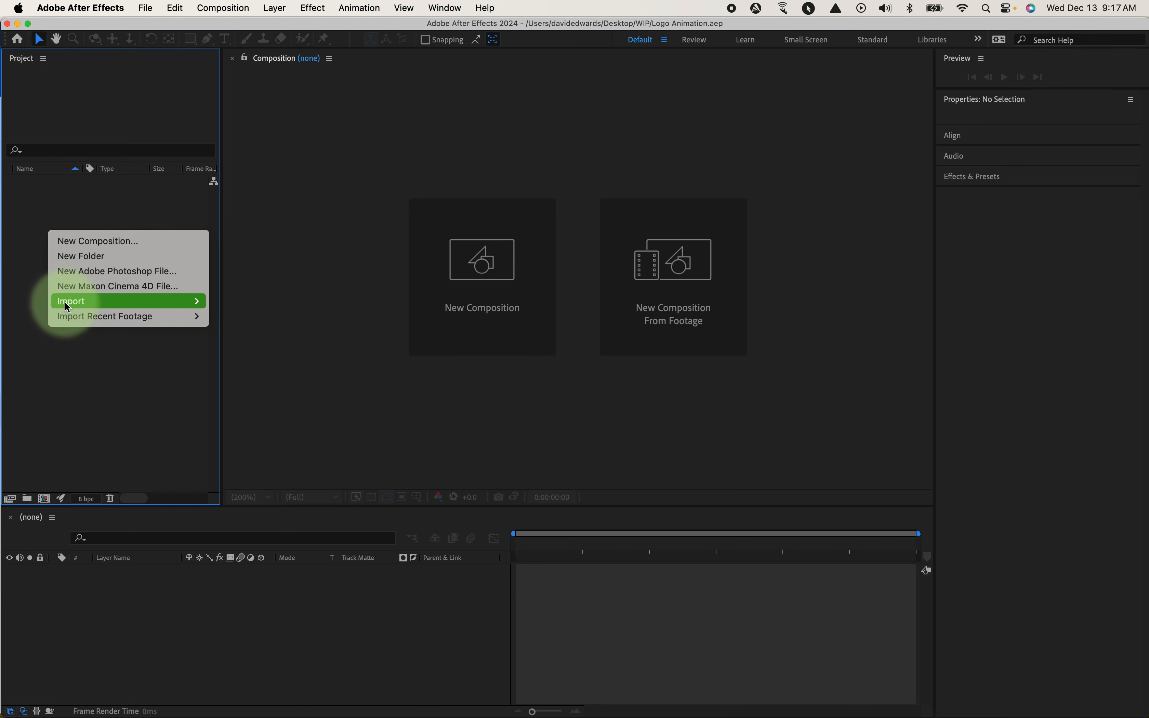
mouse_move(123, 302)
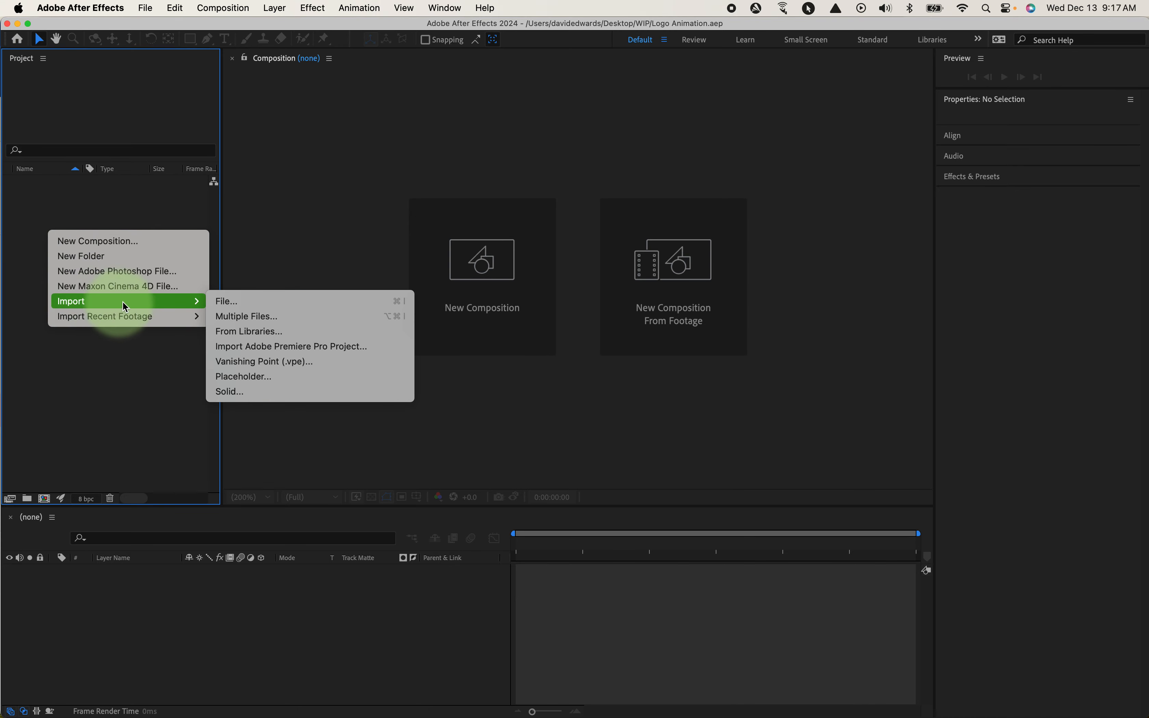
click(255, 307)
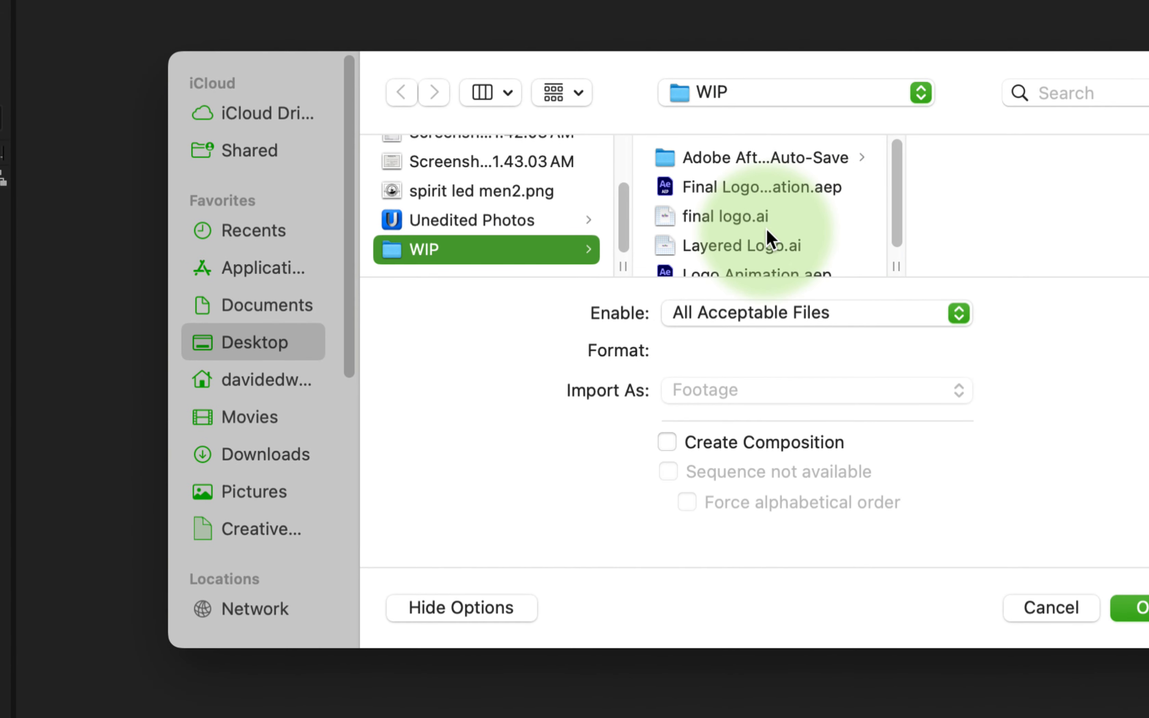
click(739, 249)
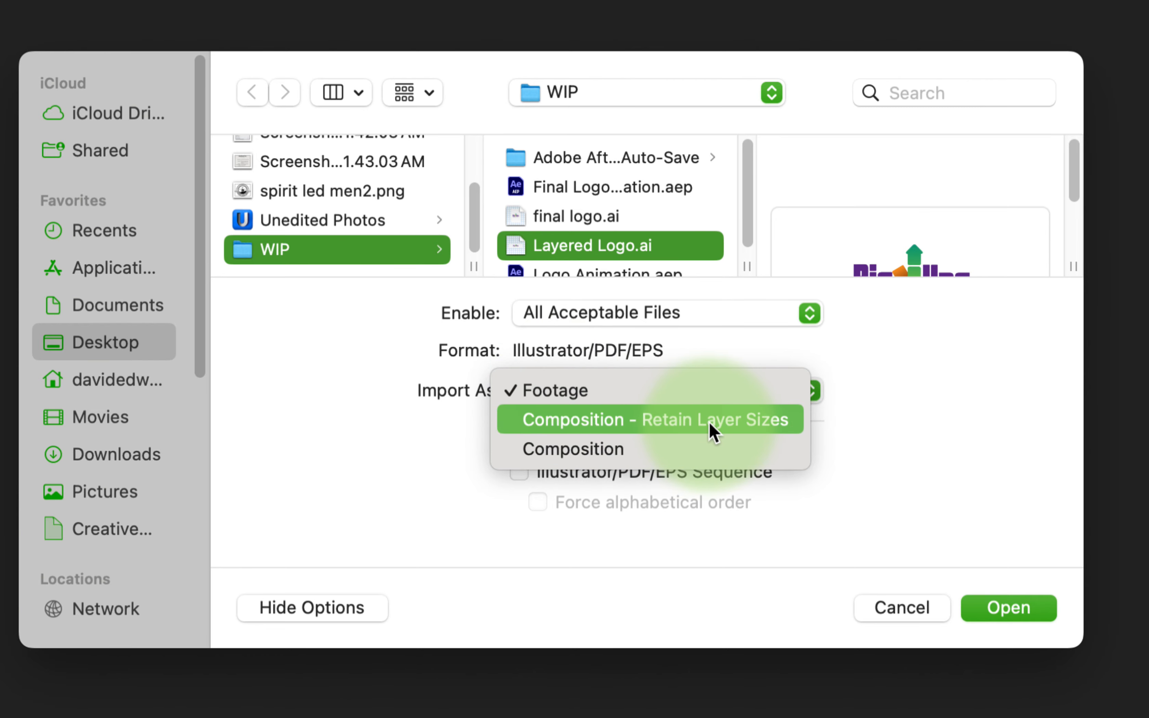
click(711, 429)
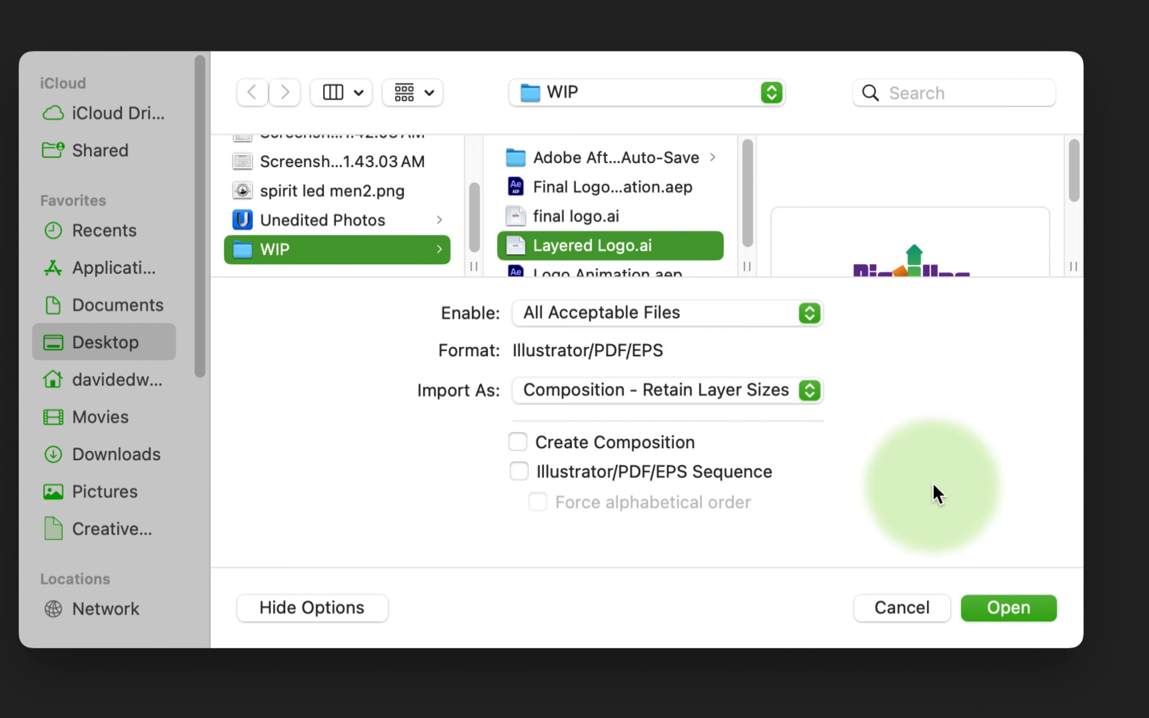
click(1007, 608)
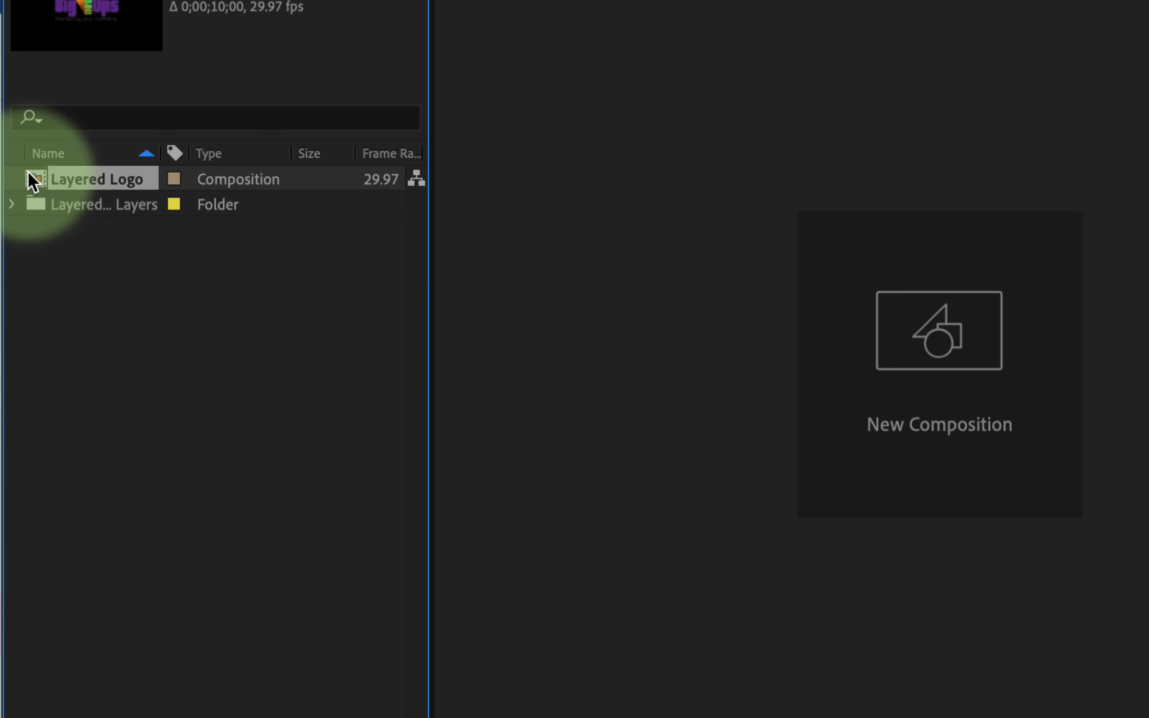
- Check the imported files in the Layered Logo Layers folder and open the Layered Logo composition
click(14, 205)
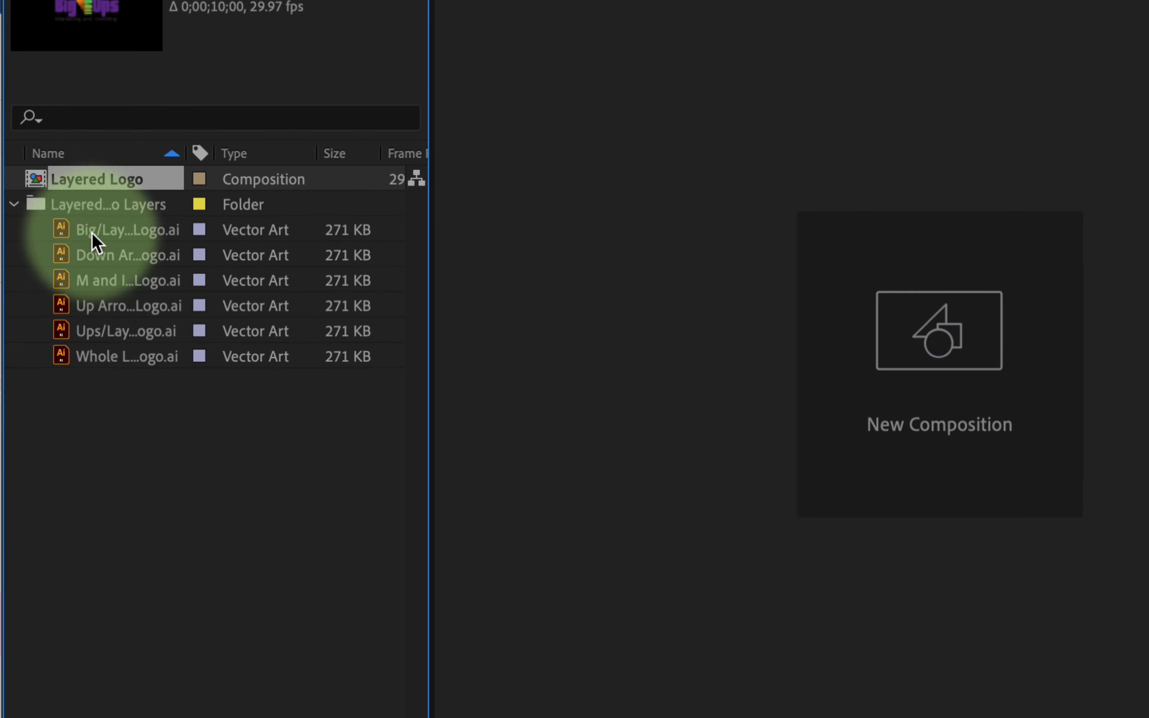
click(13, 205)
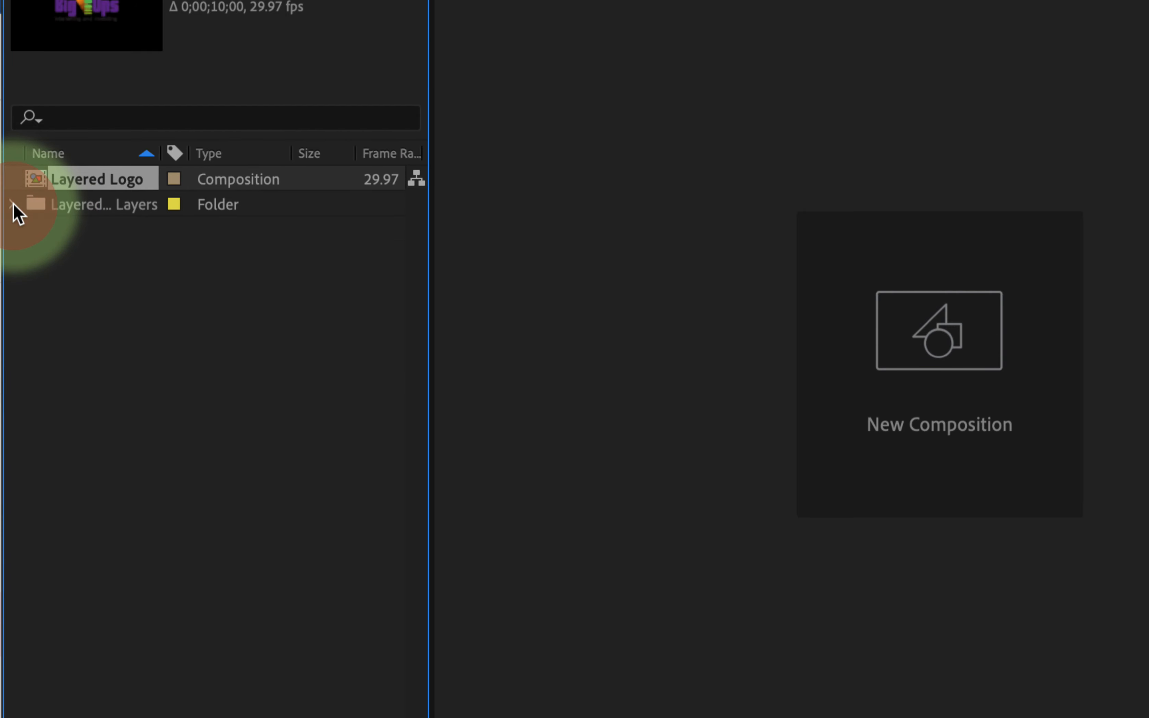
double_click(42, 177)
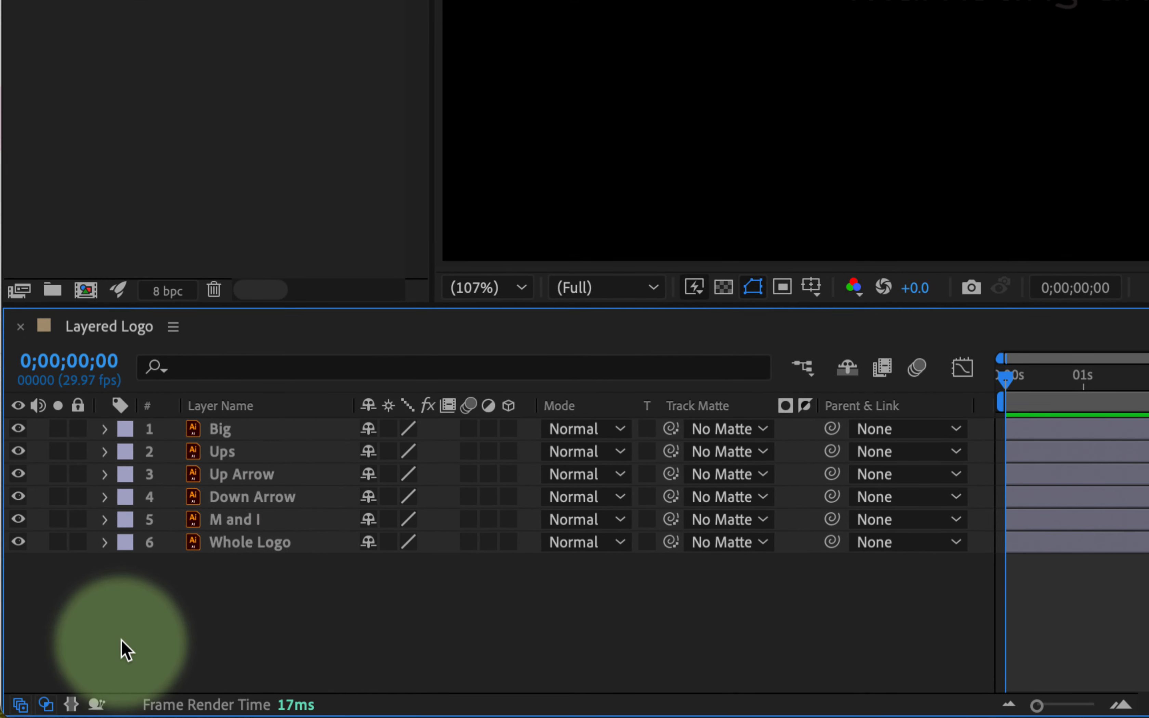
- Add a light gray 1920 x 1080 px solid to the Layered Logo composition, place it beneath all logo layers, and save the project
right_click(223, 601)
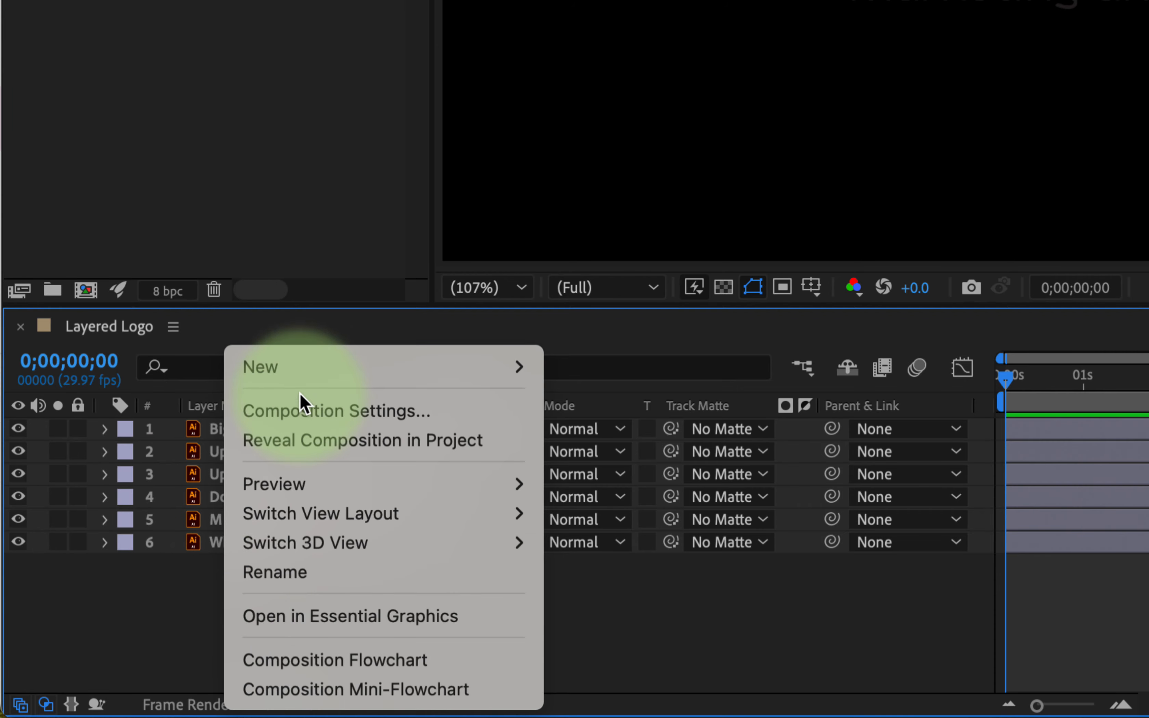
mouse_move(308, 367)
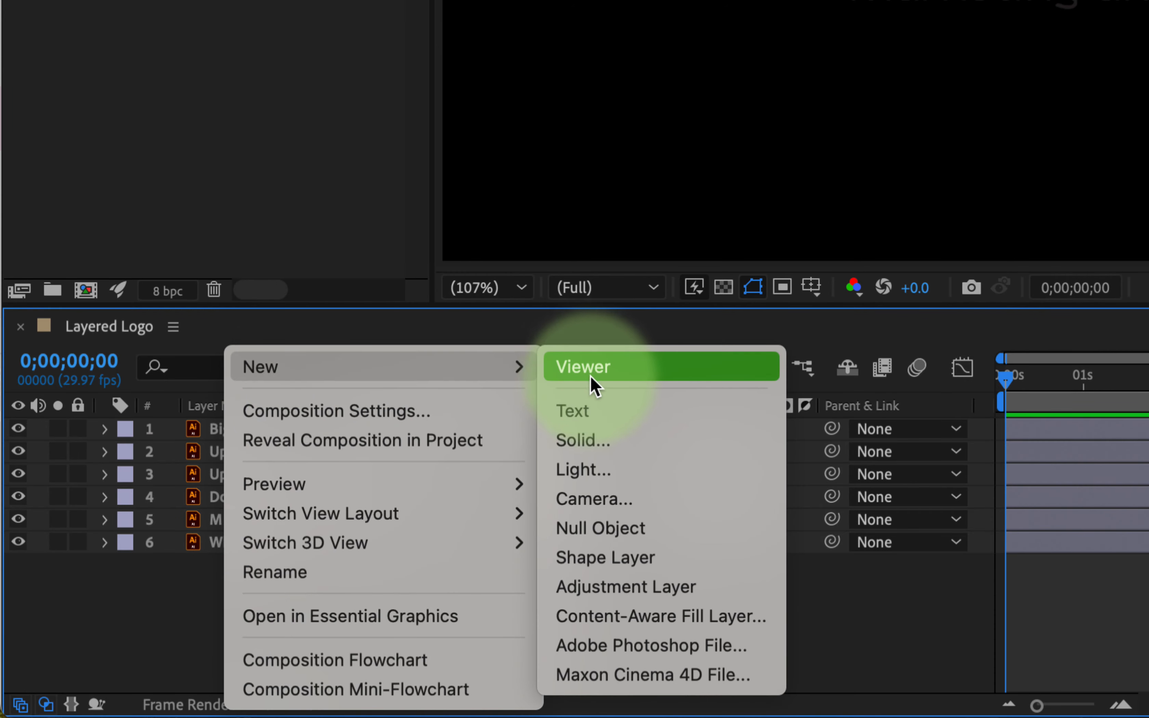
click(592, 438)
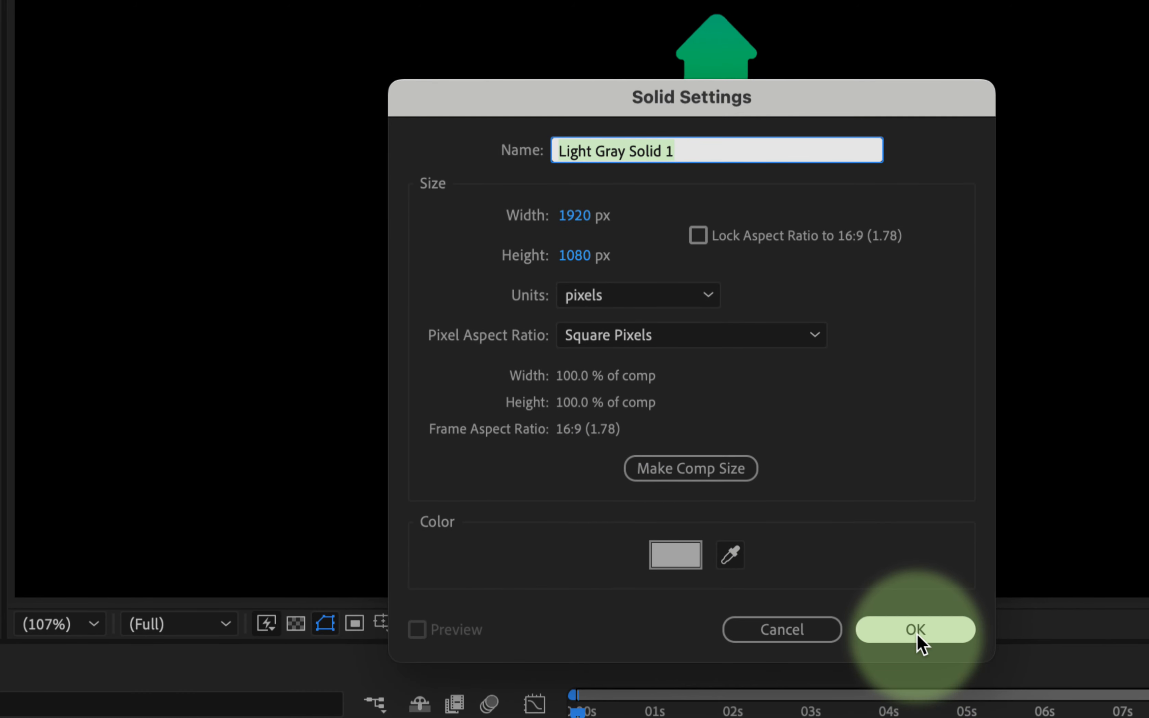
click(915, 631)
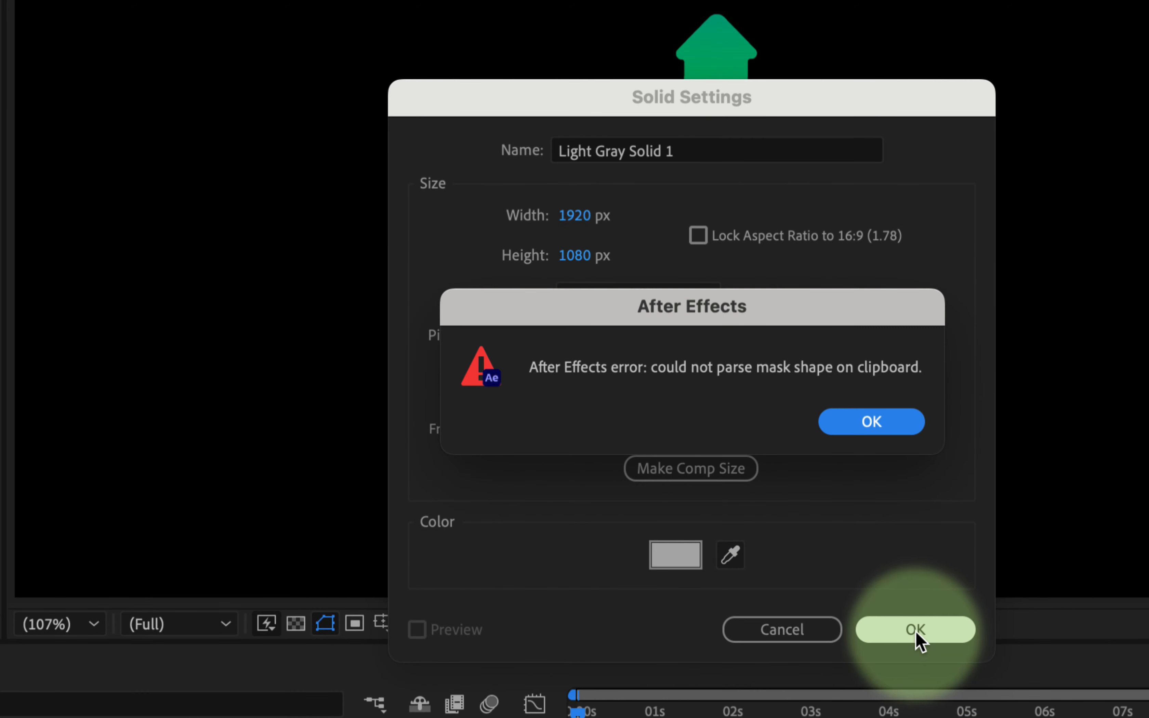
click(872, 440)
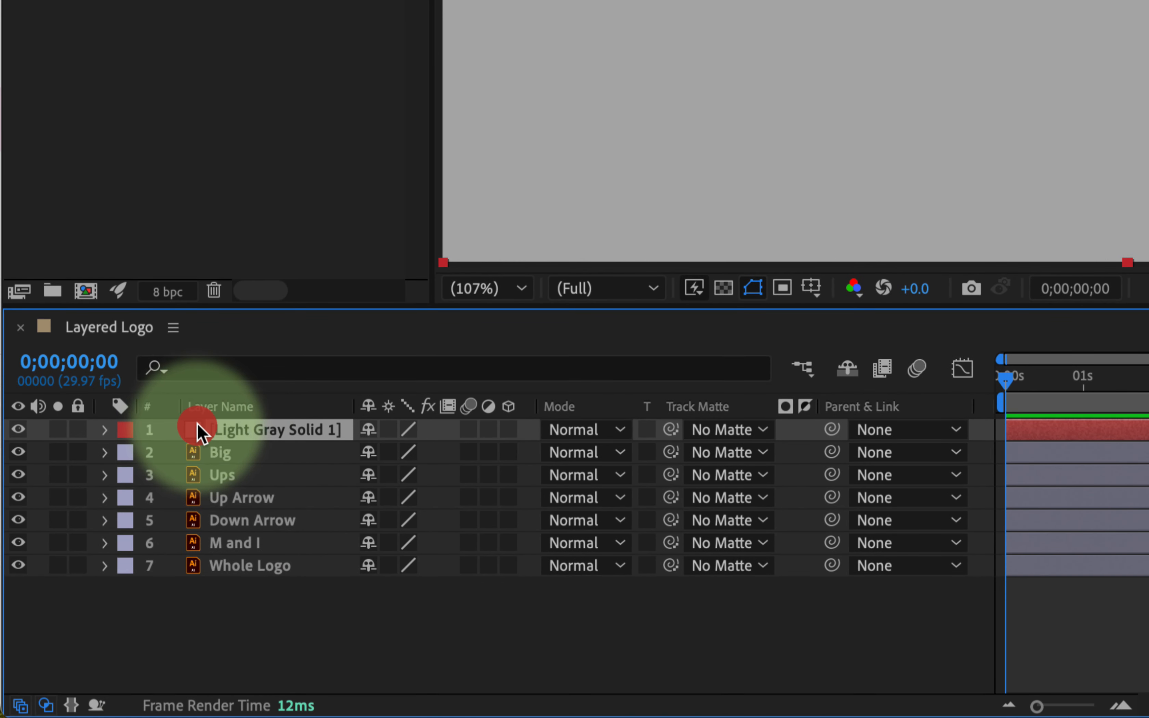
drag(204, 433, 241, 595)
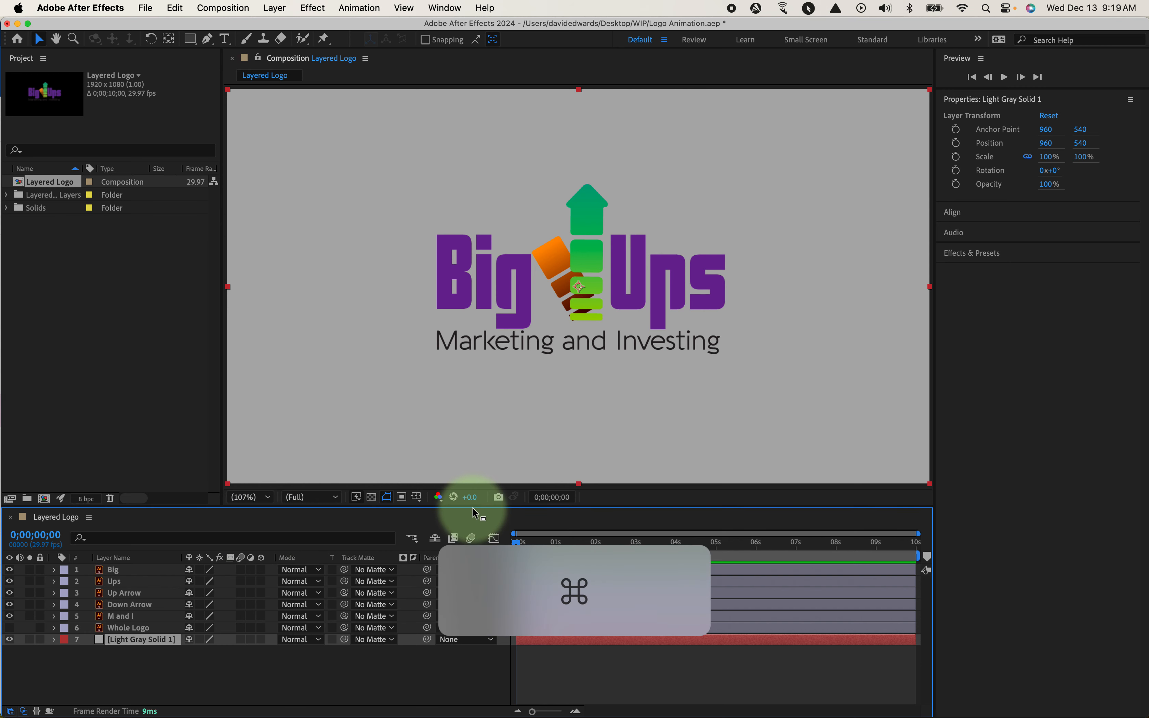
key(super+s)
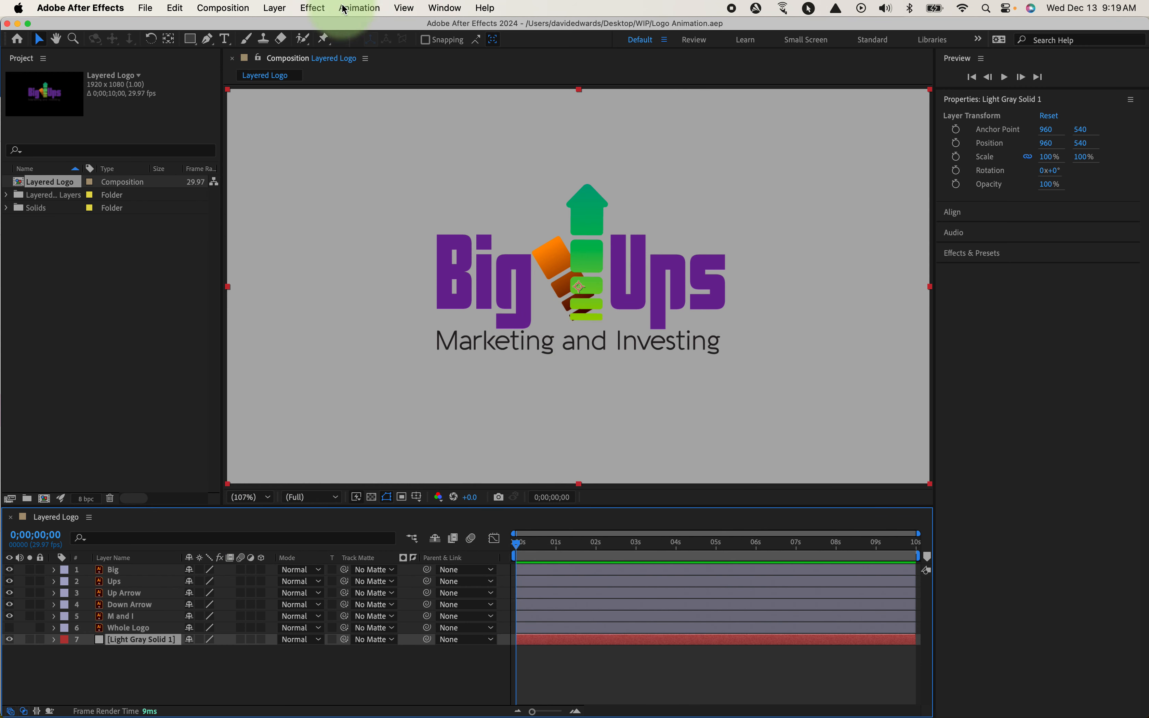
- Rename the Layered Logo composition to Big Ups Animation in its composition settings and save the project
click(232, 7)
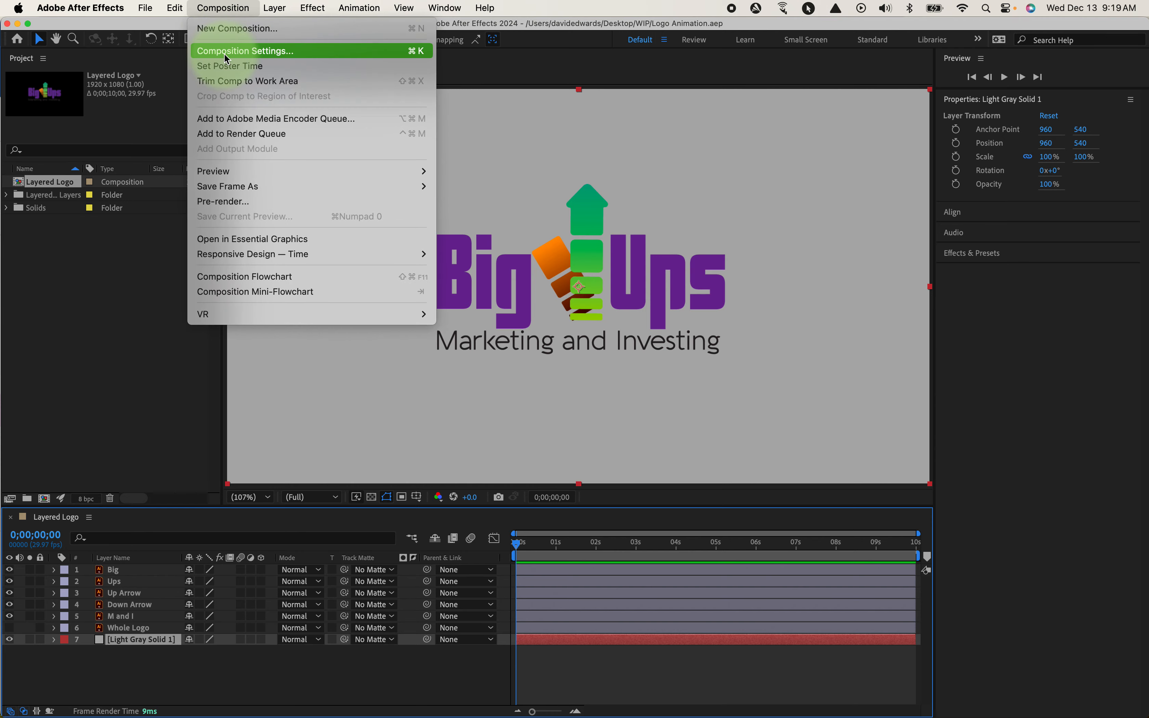
click(234, 52)
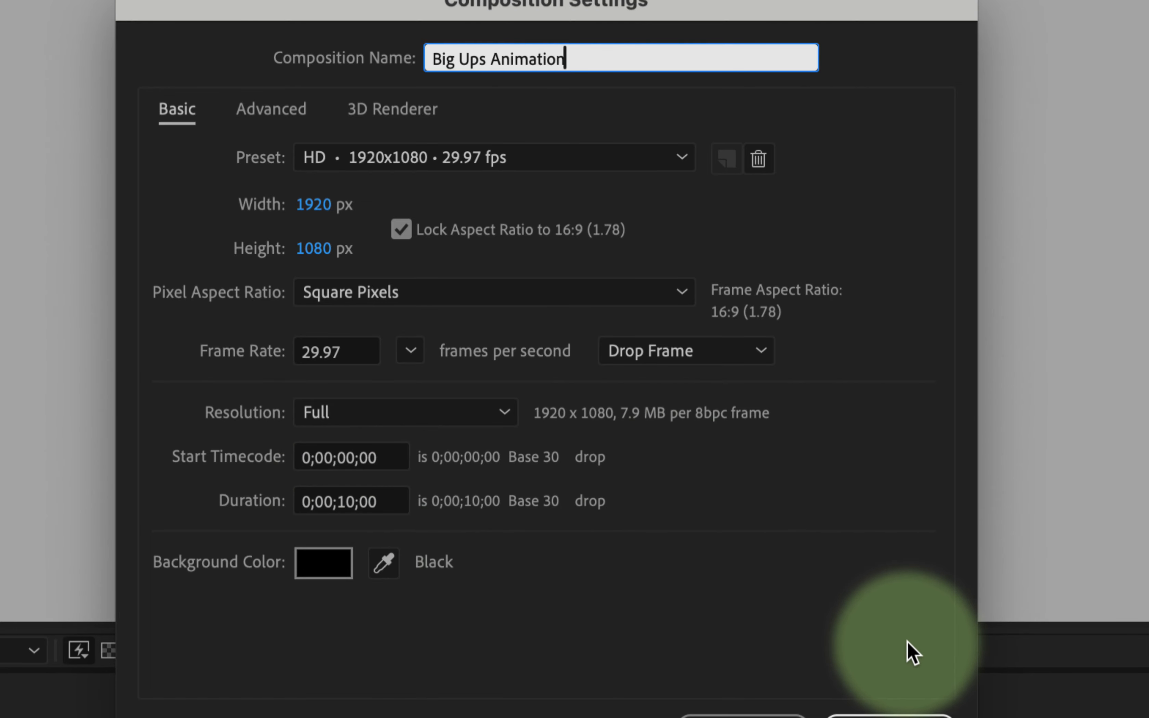
click(887, 658)
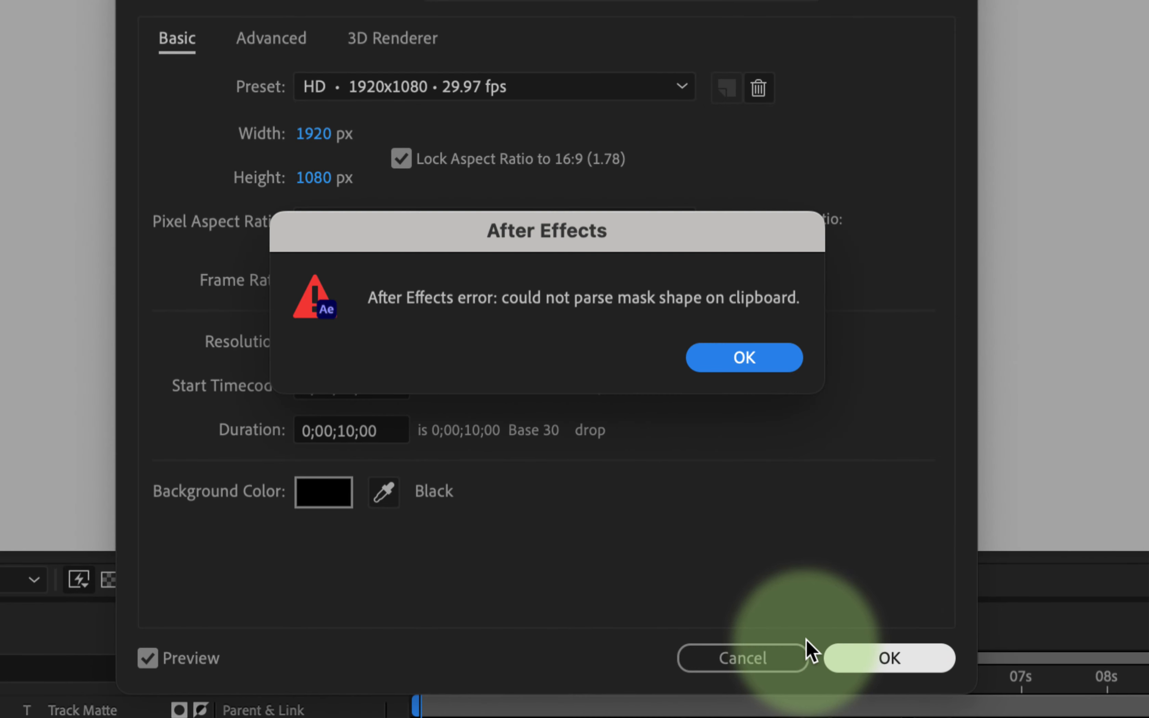
click(731, 362)
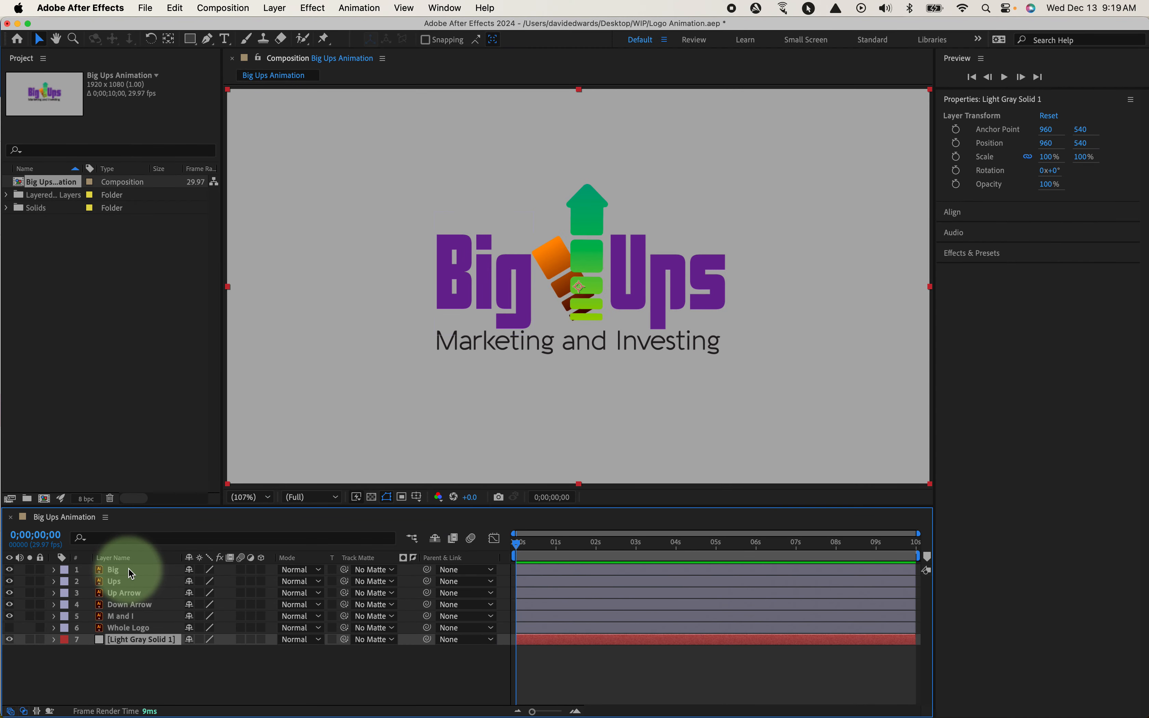
key(super+s)
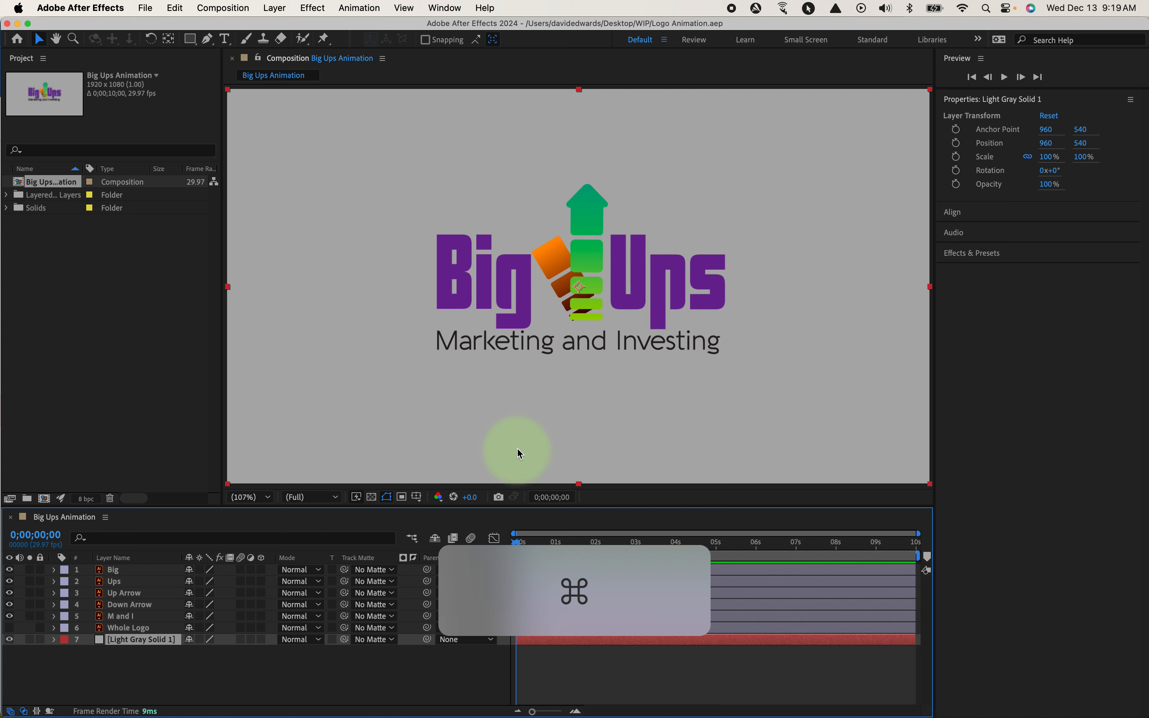